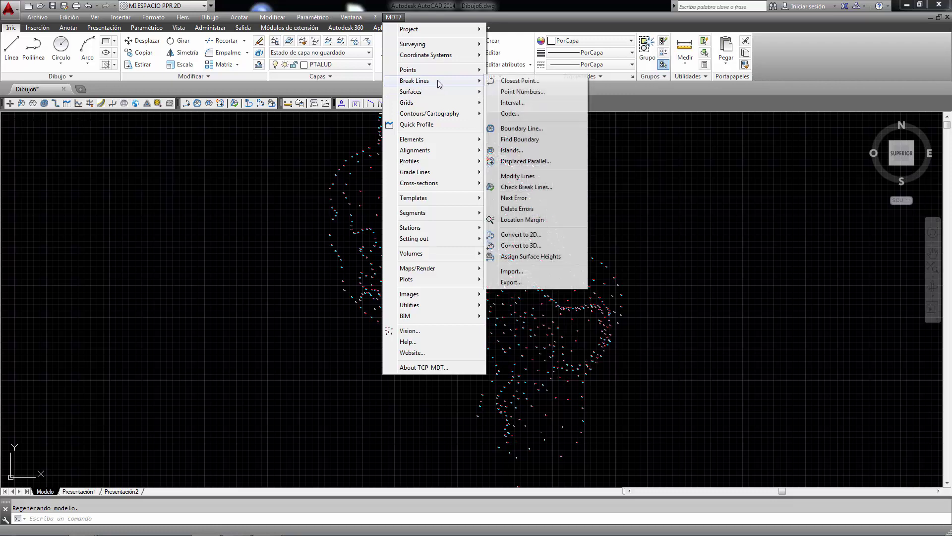
{"action": "left_click", "coordinate": [516, 114]}
{"action": "left_click", "coordinate": [611, 170]}
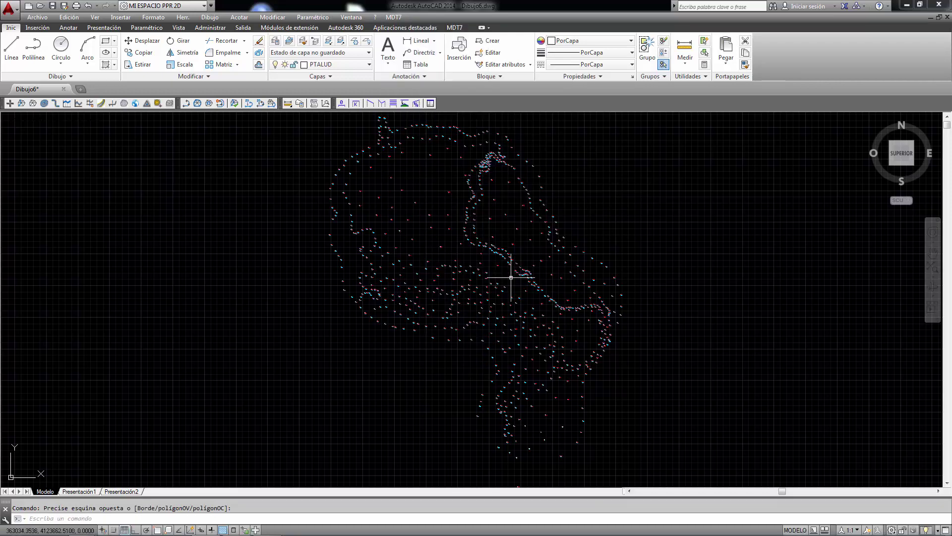
{"action": "scroll", "coordinate": [456, 336], "scroll_direction": "up", "scroll_amount": 10}
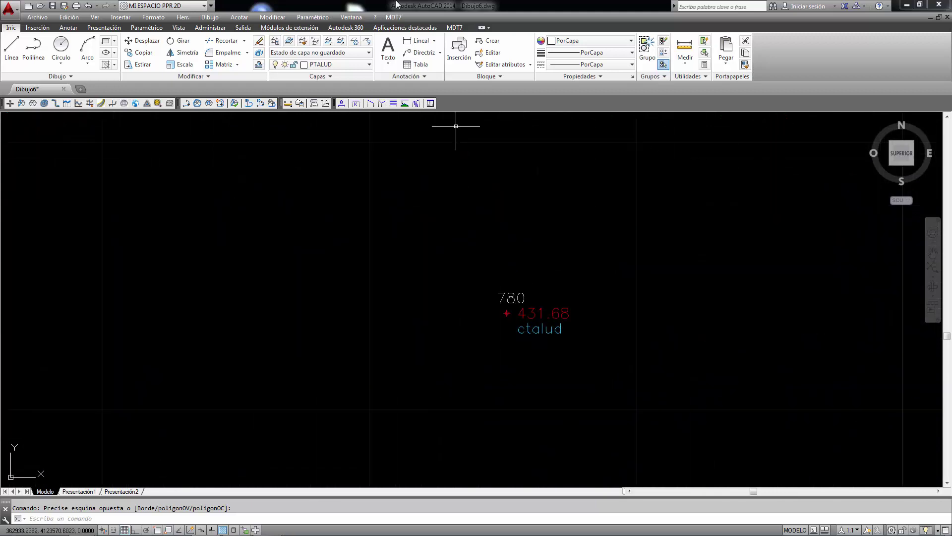
Try to draw the lines for points 1 to 855 with Draw from Codes, using all codes and considering suffixes
{"action": "left_click", "coordinate": [397, 19]}
{"action": "mouse_move", "coordinate": [421, 70]}
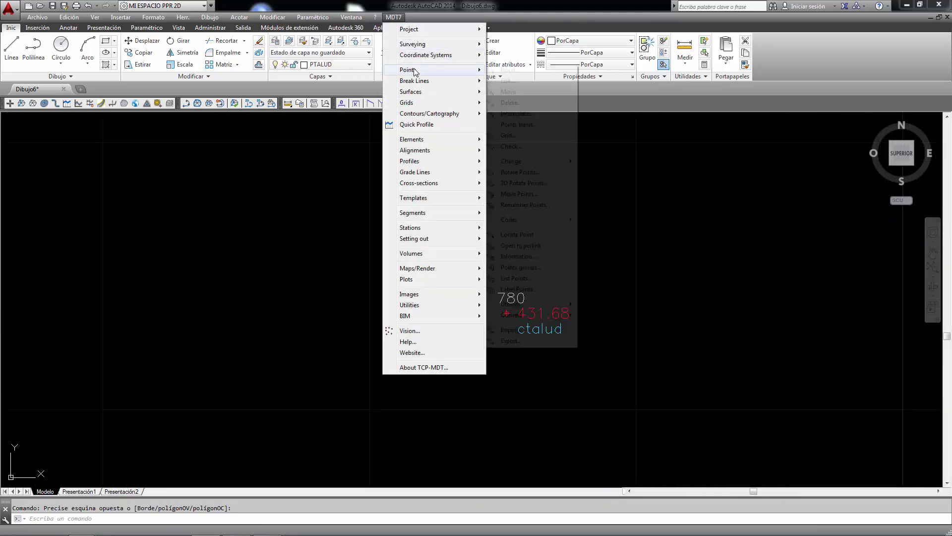
{"action": "mouse_move", "coordinate": [558, 220]}
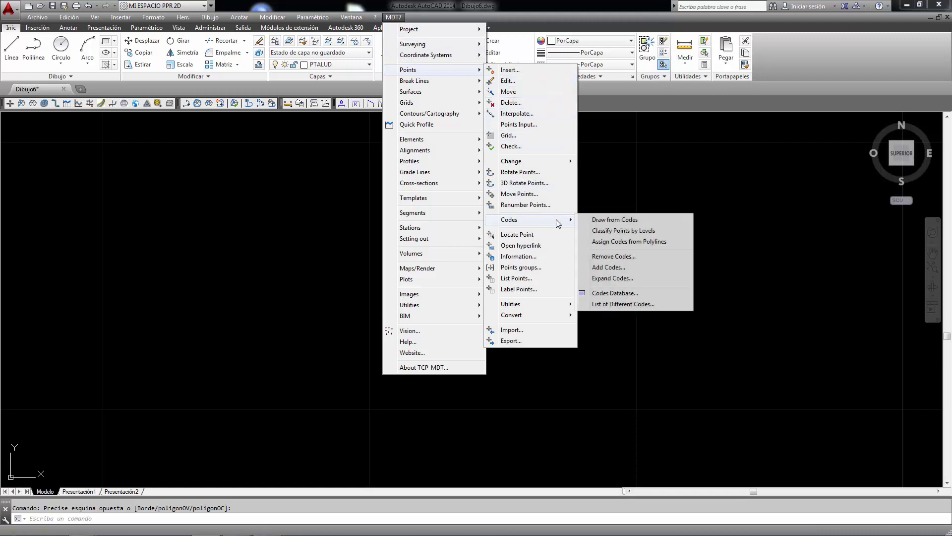
{"action": "left_click", "coordinate": [615, 220]}
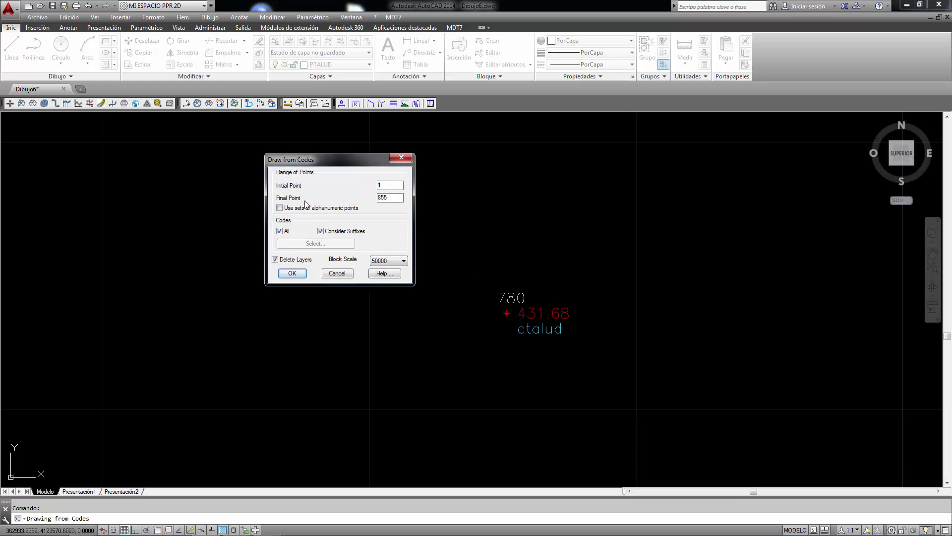
{"action": "left_click", "coordinate": [284, 232]}
{"action": "left_click", "coordinate": [305, 244]}
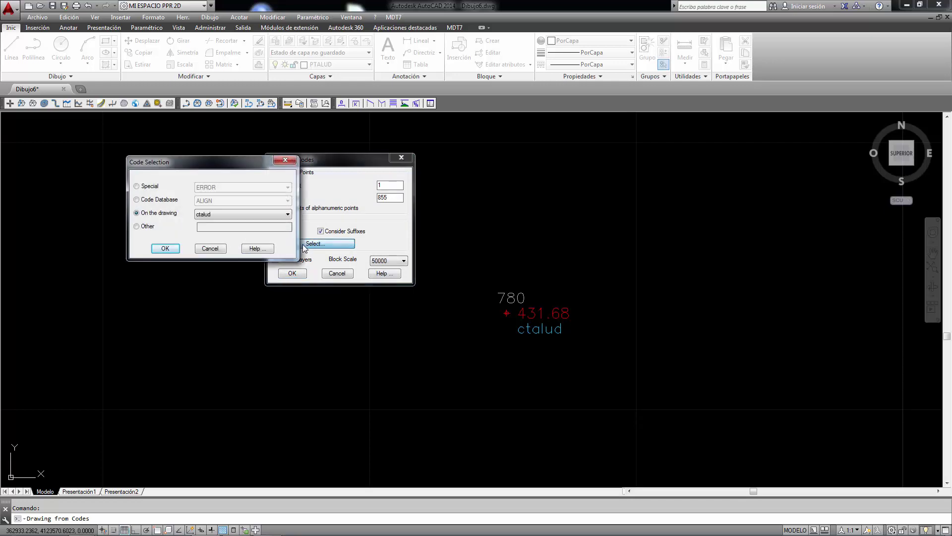
{"action": "left_click", "coordinate": [211, 249]}
{"action": "left_click", "coordinate": [281, 232]}
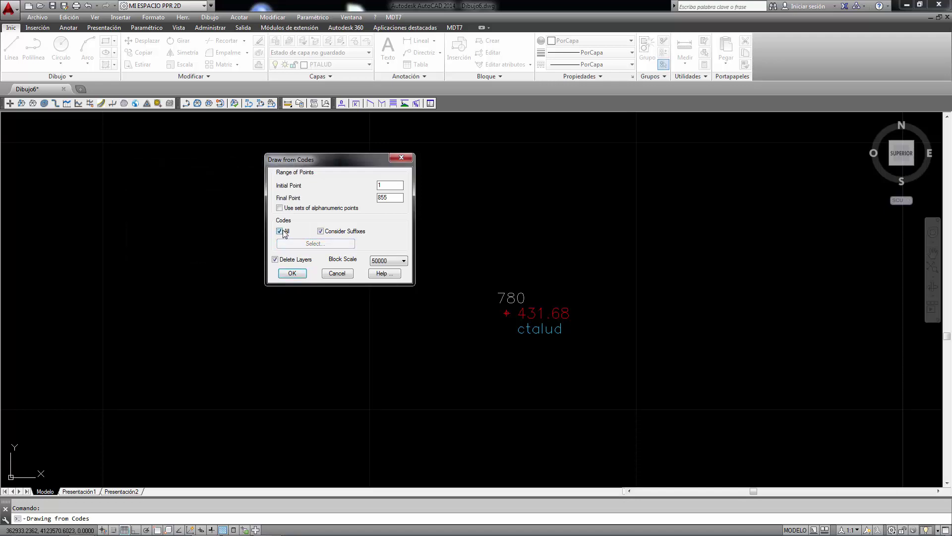
{"action": "left_click", "coordinate": [294, 274]}
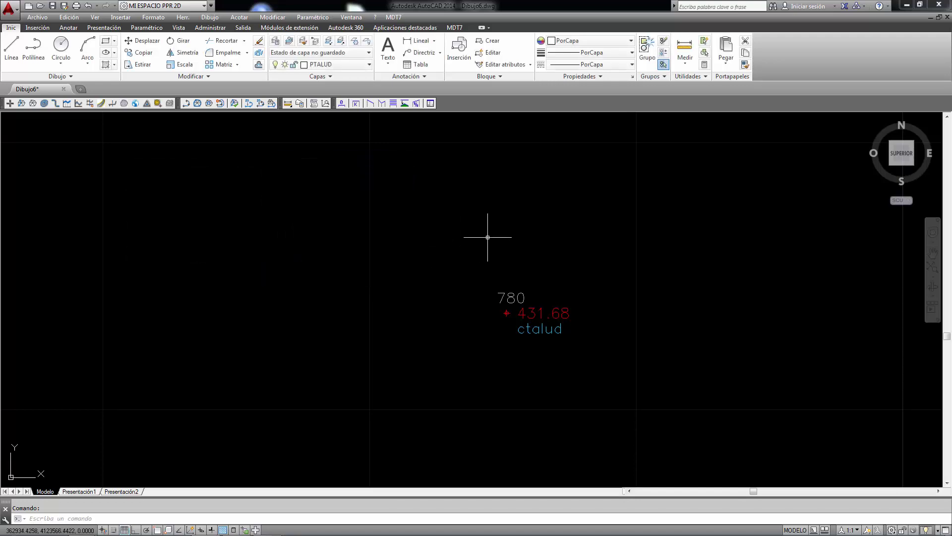
Review the codes defined in the code database, including the CT entry
{"action": "scroll", "coordinate": [487, 237], "scroll_direction": "down", "scroll_amount": 10}
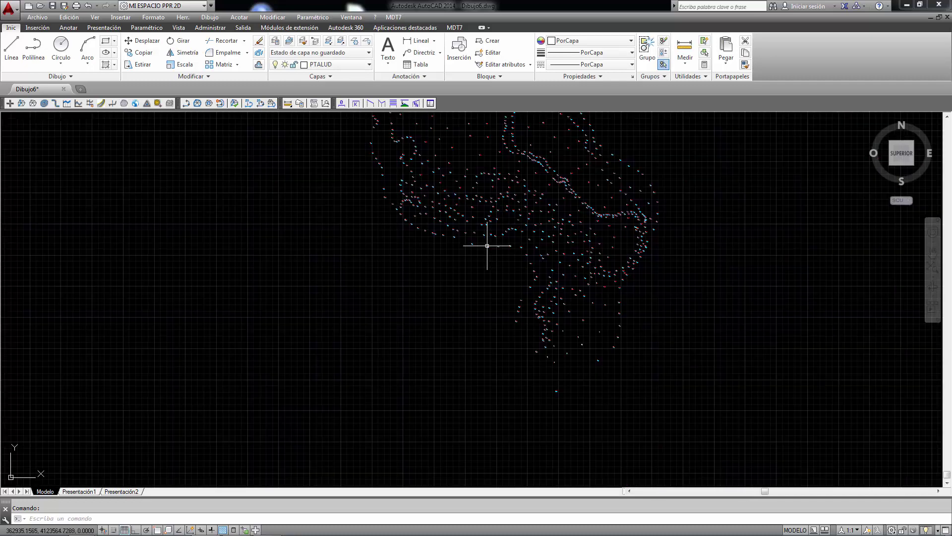
{"action": "left_click", "coordinate": [393, 16]}
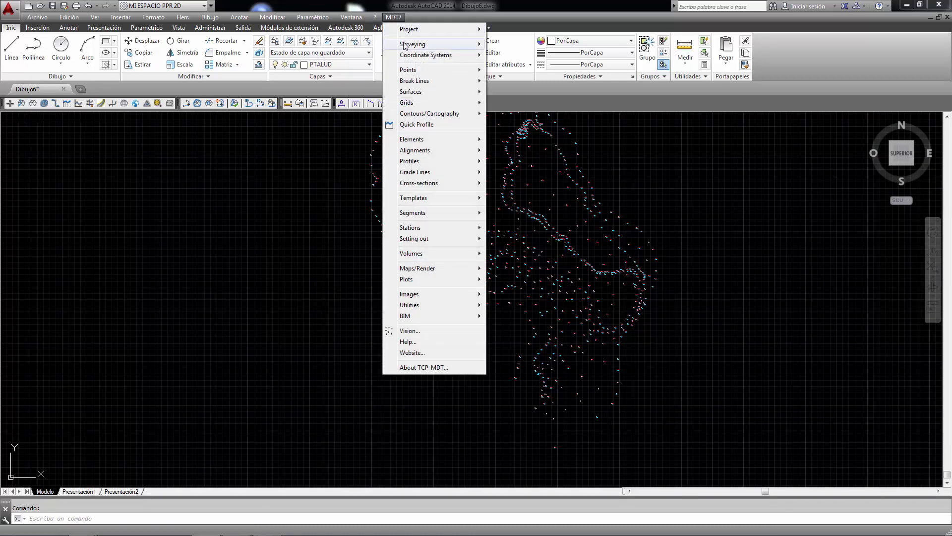
{"action": "mouse_move", "coordinate": [414, 71]}
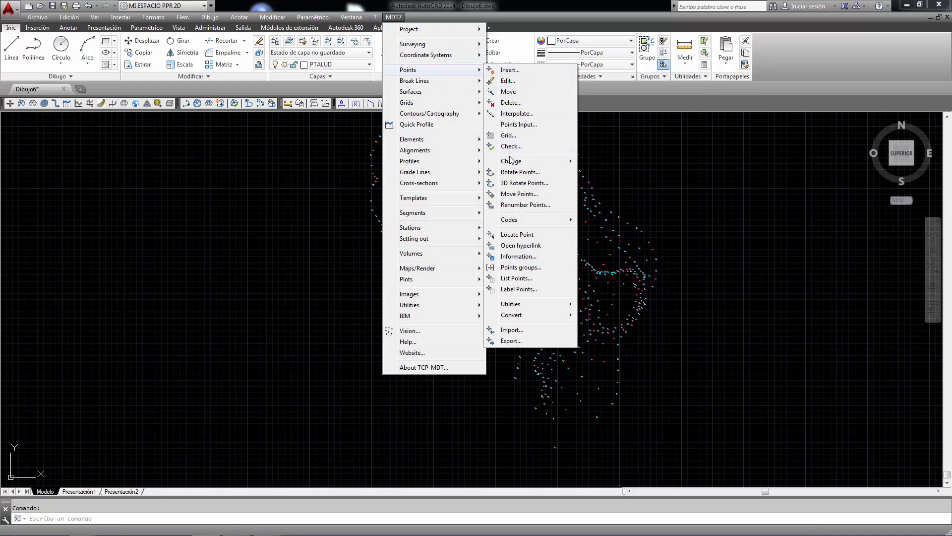
{"action": "mouse_move", "coordinate": [521, 221]}
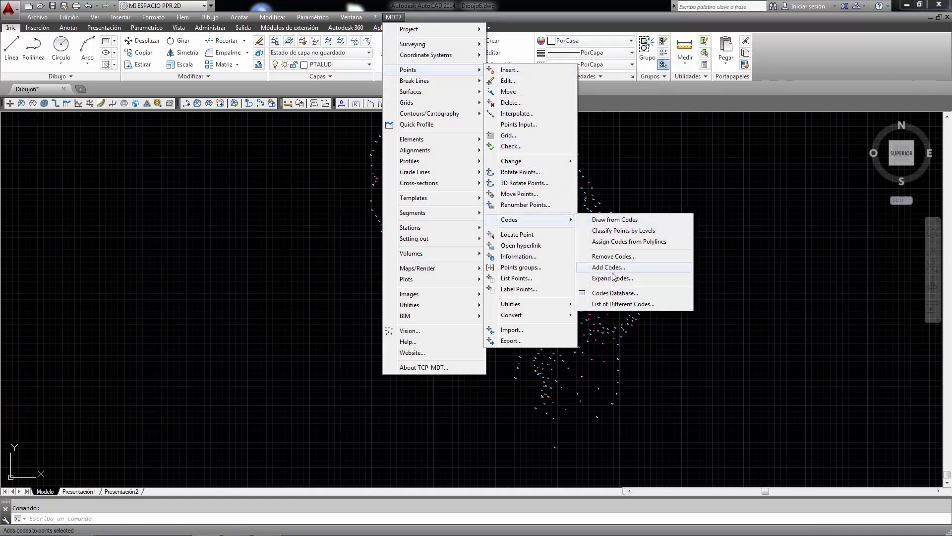
{"action": "left_click", "coordinate": [616, 293]}
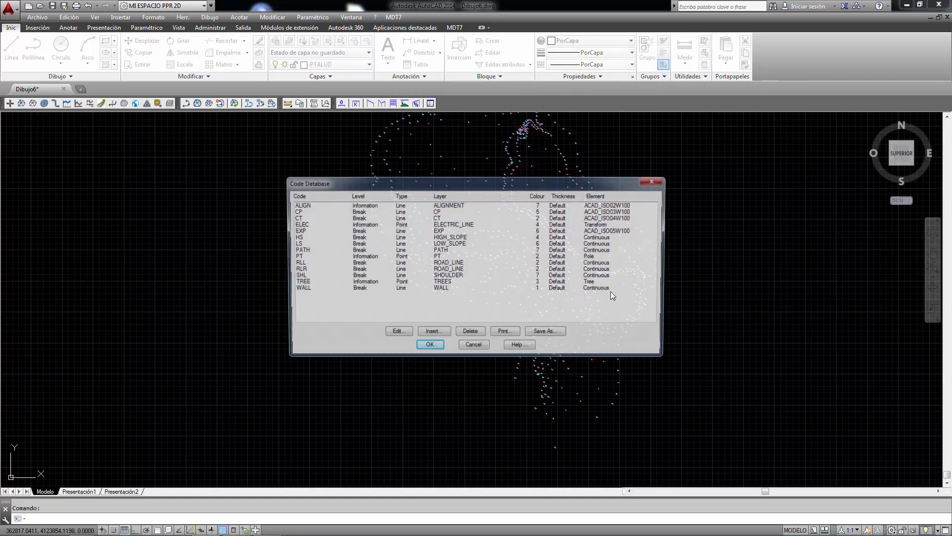
{"action": "left_click", "coordinate": [302, 218]}
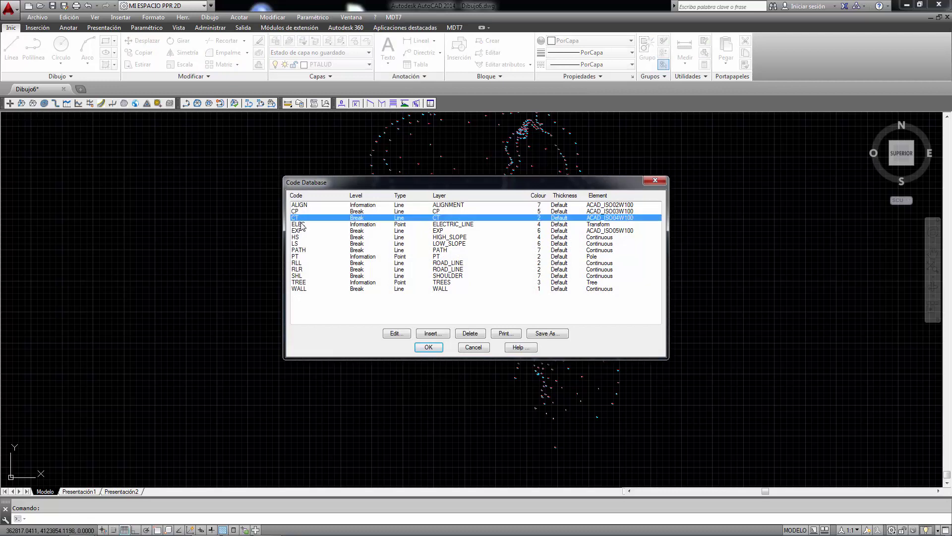
{"action": "left_click", "coordinate": [438, 350]}
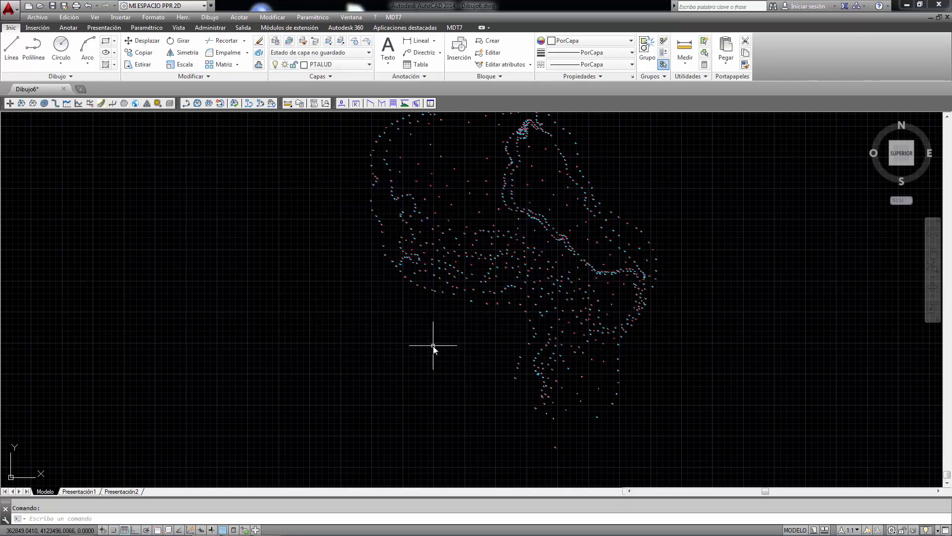
List the different codes used by the survey points and add CTALUD, PTALUD and R to the code database
{"action": "left_click", "coordinate": [394, 17]}
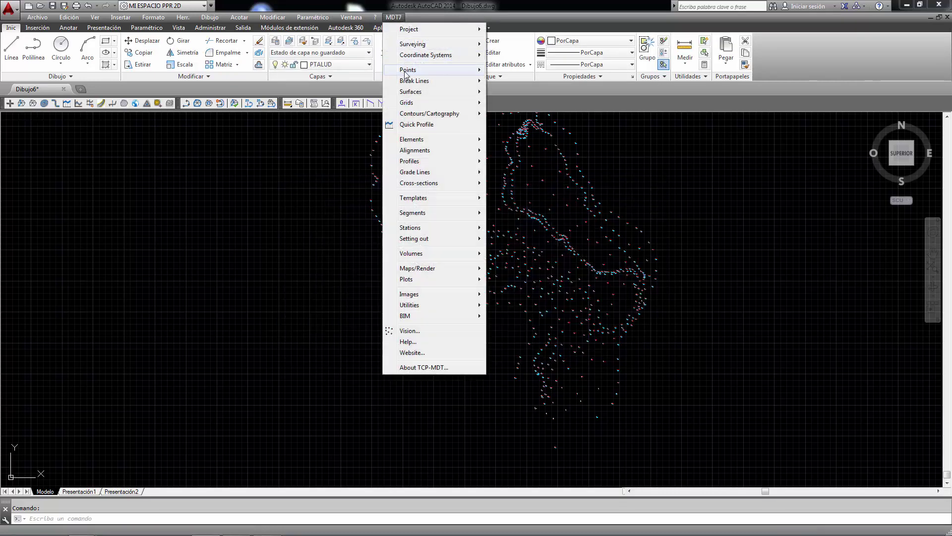
{"action": "mouse_move", "coordinate": [408, 70]}
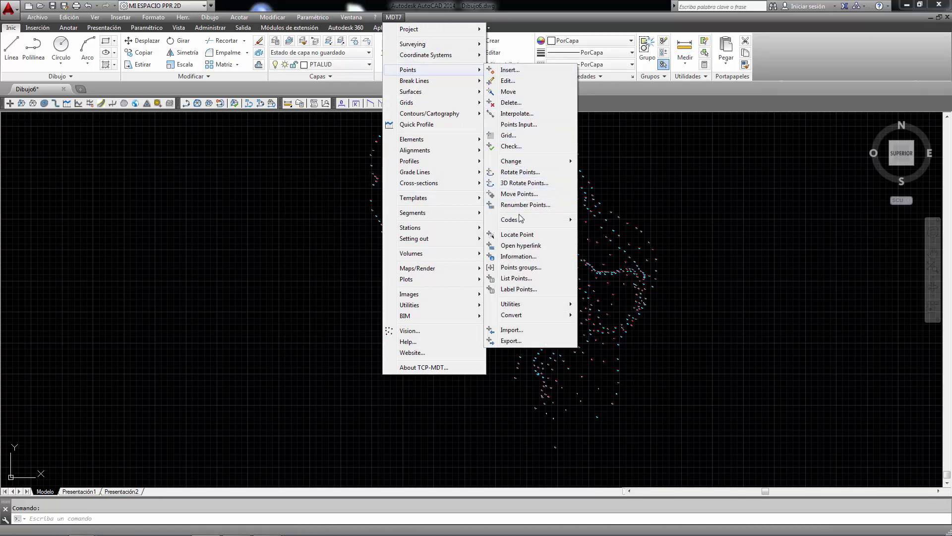
{"action": "mouse_move", "coordinate": [515, 223]}
{"action": "left_click", "coordinate": [639, 304]}
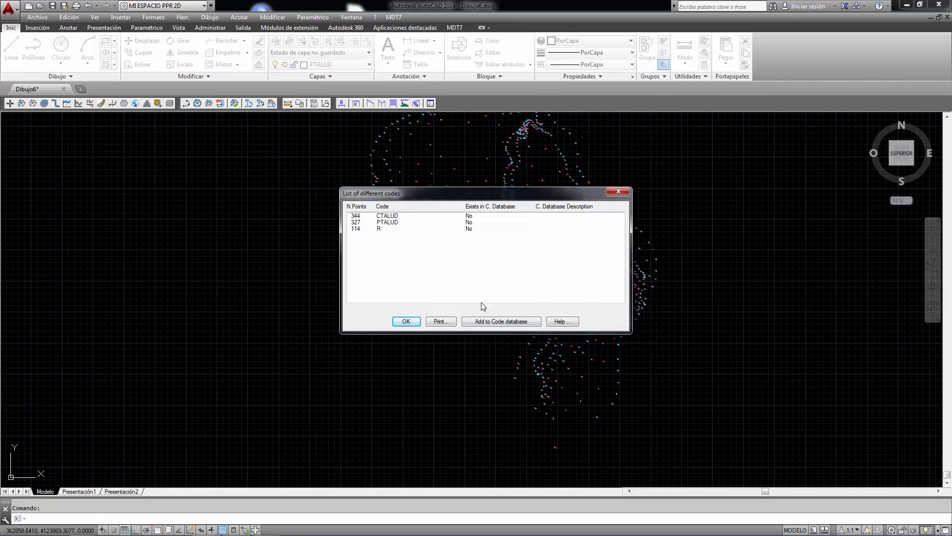
{"action": "left_click", "coordinate": [501, 323]}
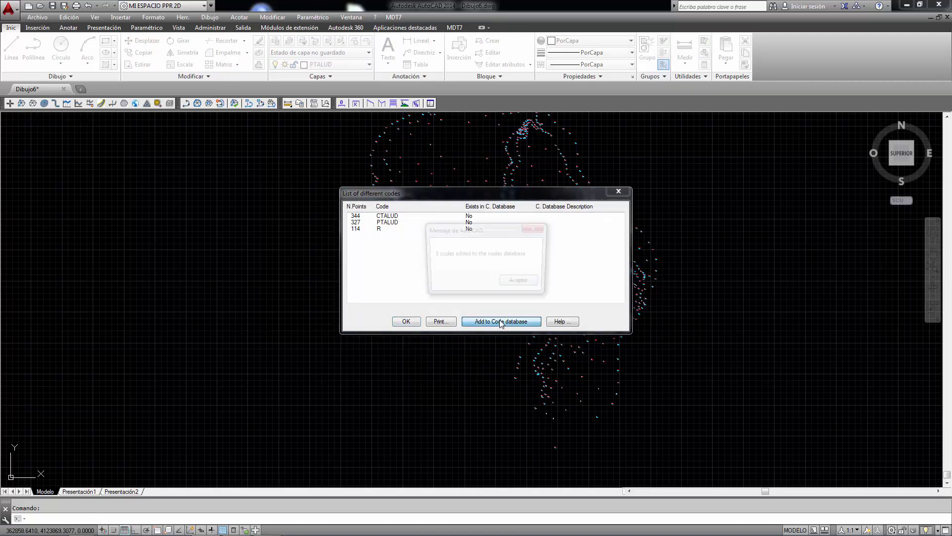
{"action": "key", "text": "Return"}
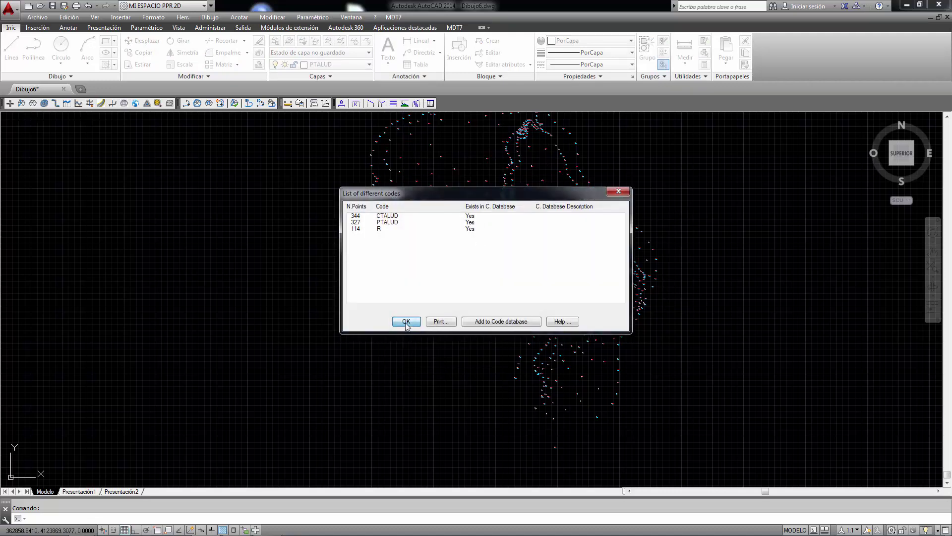
{"action": "left_click", "coordinate": [406, 321]}
Examine the code suffixes on individual survey points, such as points 380 and 759
{"action": "scroll", "coordinate": [532, 399], "scroll_direction": "up", "scroll_amount": 5}
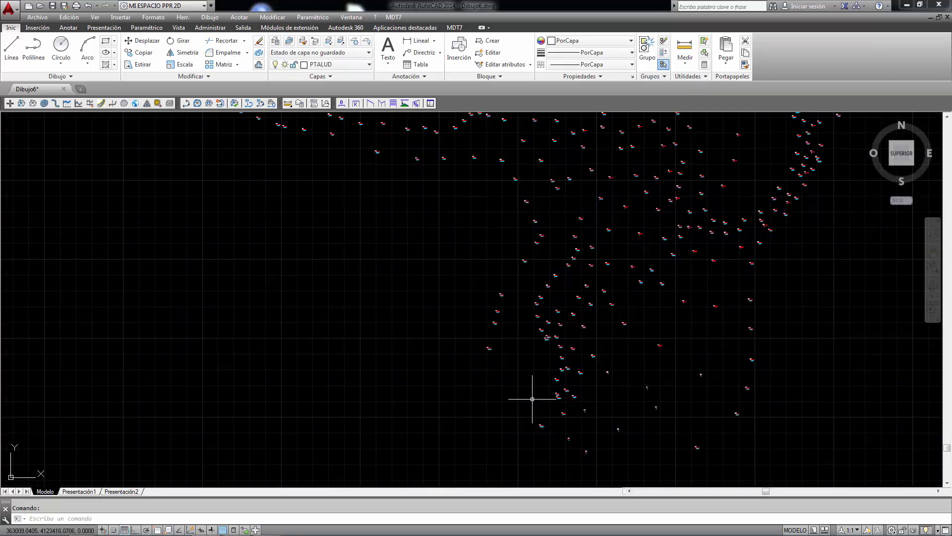
{"action": "scroll", "coordinate": [549, 404], "scroll_direction": "up", "scroll_amount": 8}
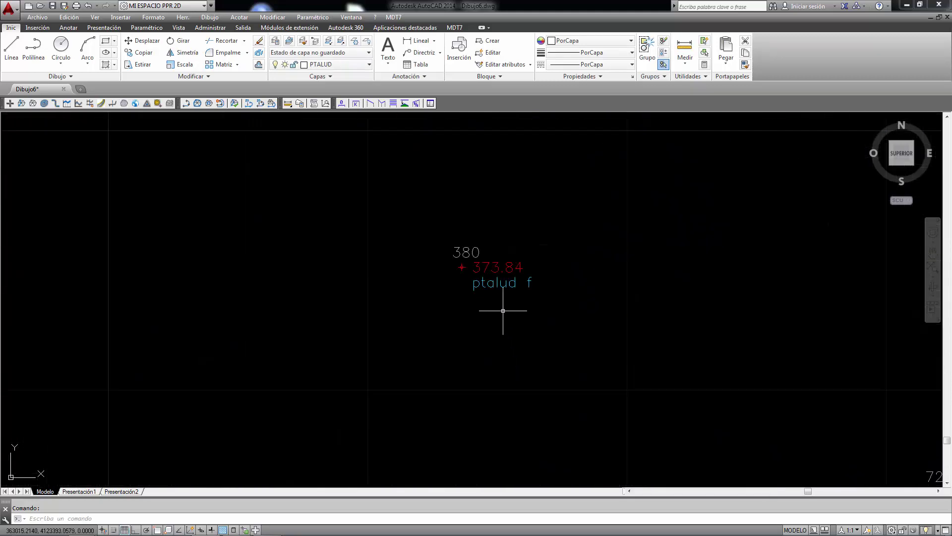
{"action": "scroll", "coordinate": [499, 265], "scroll_direction": "up", "scroll_amount": 4}
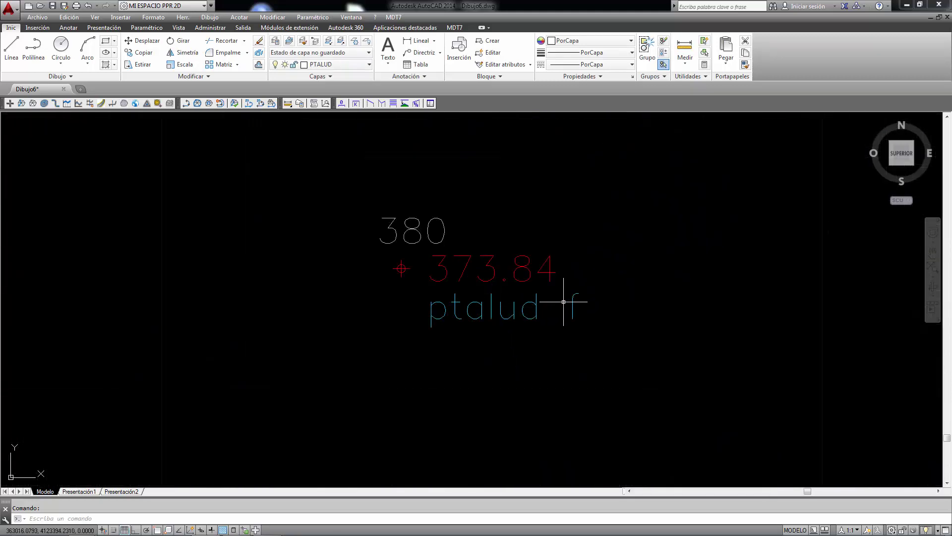
{"action": "scroll", "coordinate": [568, 295], "scroll_direction": "down", "scroll_amount": 10}
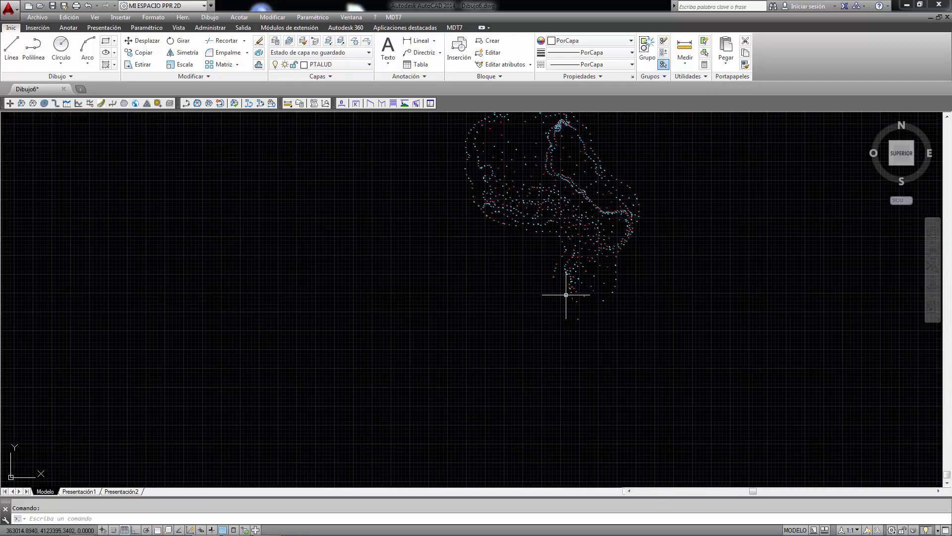
{"action": "scroll", "coordinate": [566, 294], "scroll_direction": "up", "scroll_amount": 10}
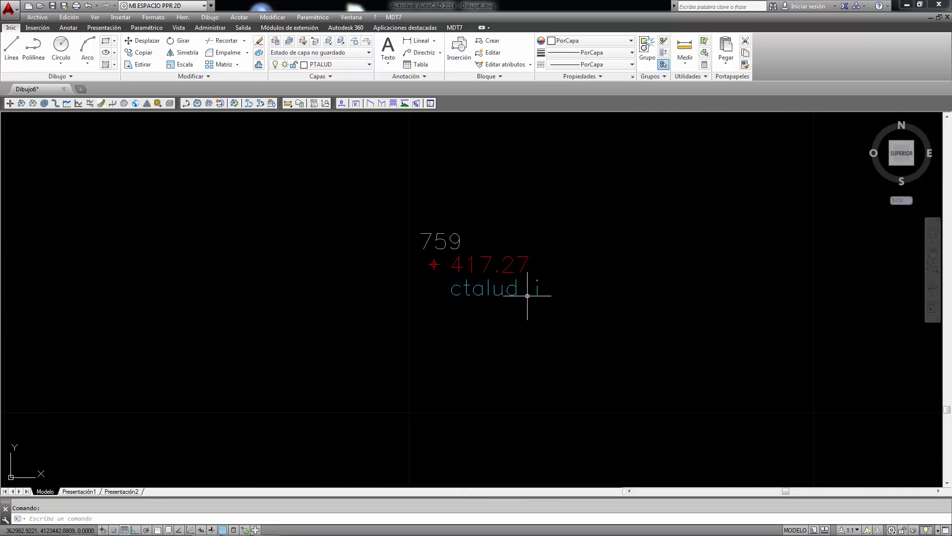
In the surface settings, set the break line coding to I for start of line and F for end of line
{"action": "left_click", "coordinate": [394, 17]}
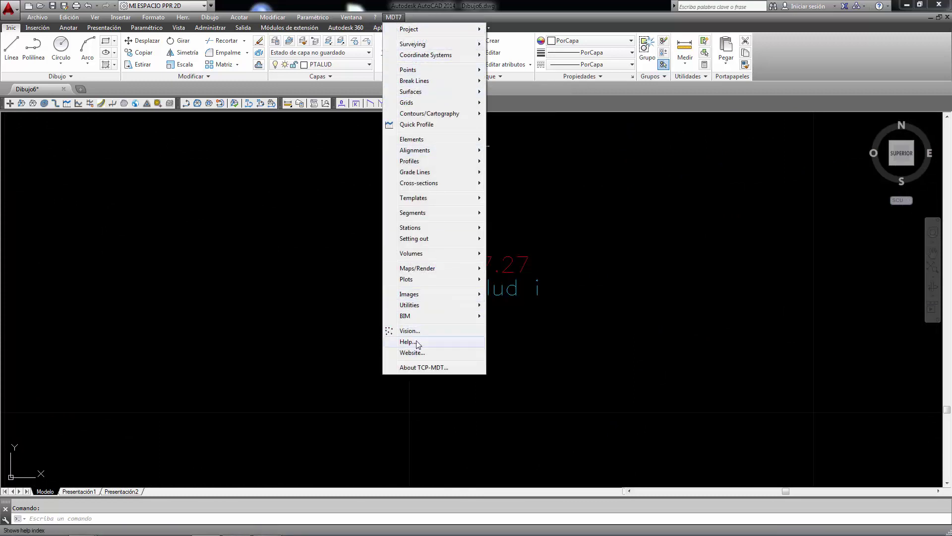
{"action": "mouse_move", "coordinate": [427, 304]}
{"action": "left_click", "coordinate": [515, 306]}
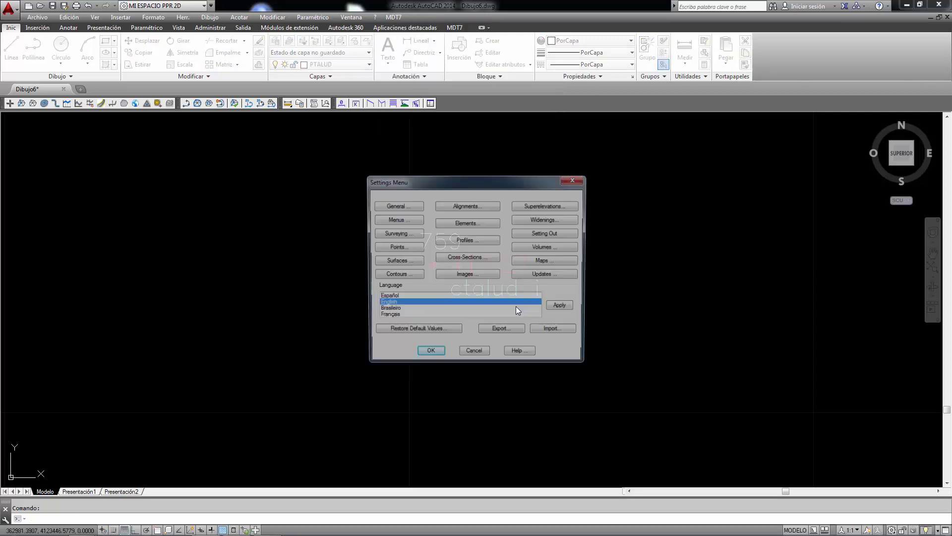
{"action": "left_click", "coordinate": [401, 260]}
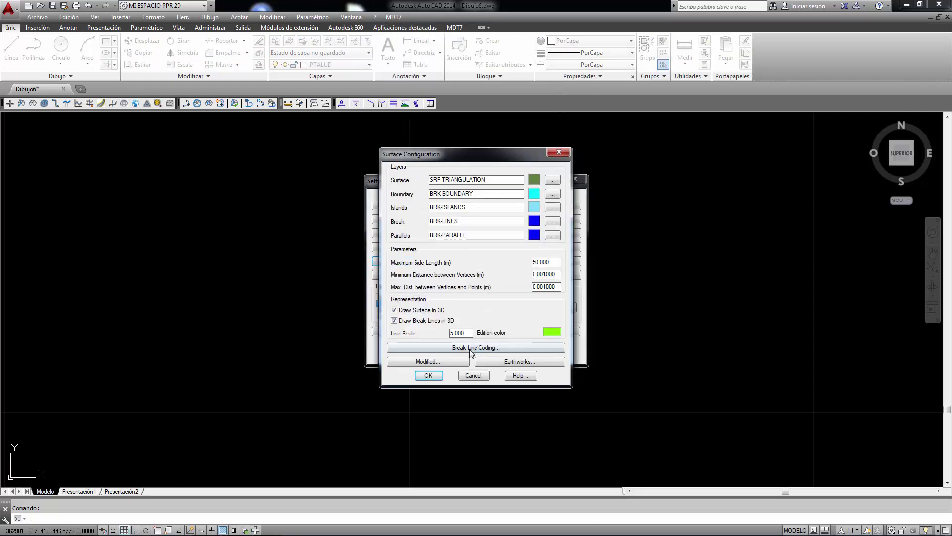
{"action": "left_click", "coordinate": [481, 348]}
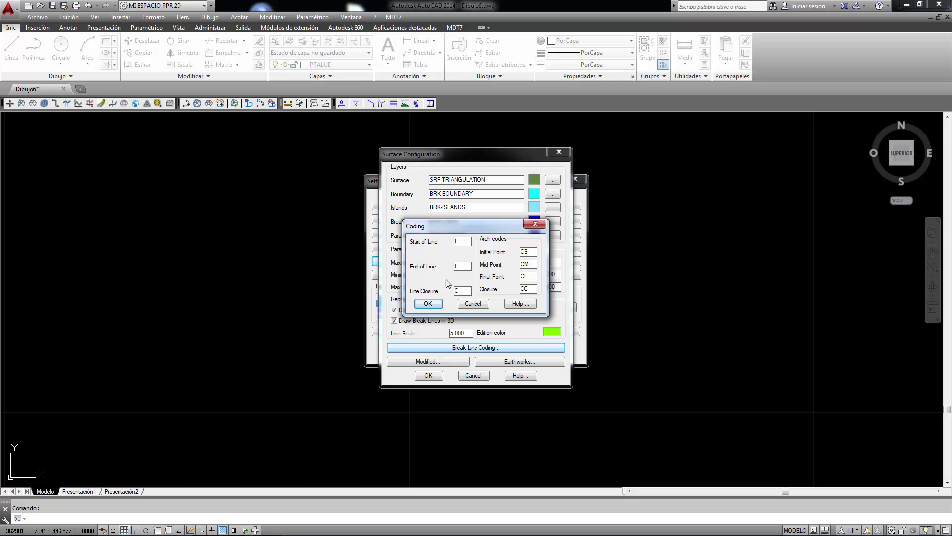
{"action": "left_click", "coordinate": [442, 304]}
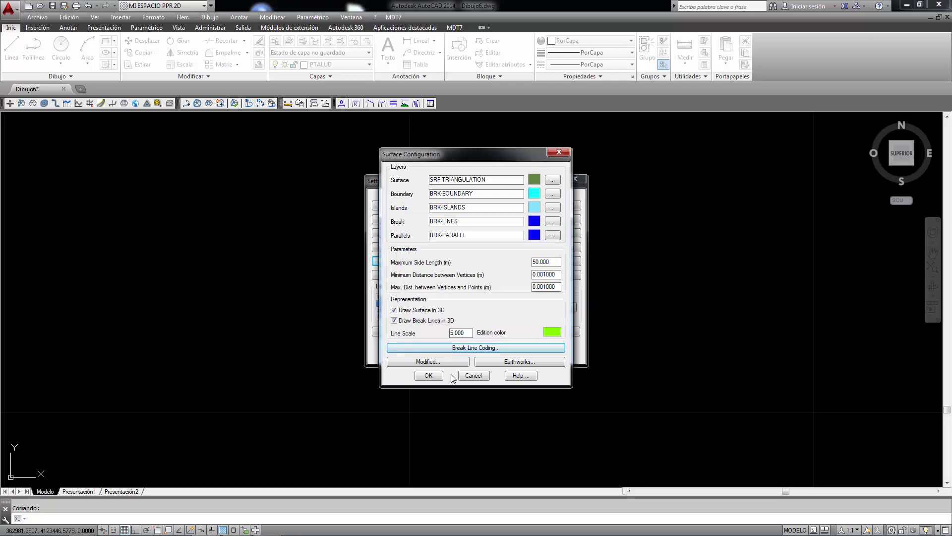
{"action": "left_click", "coordinate": [428, 375]}
{"action": "left_click", "coordinate": [430, 353]}
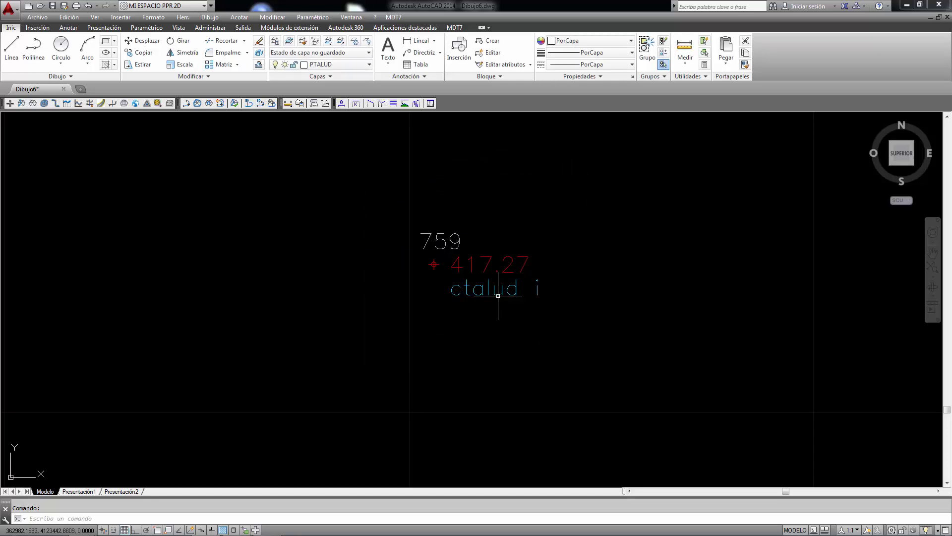
{"action": "scroll", "coordinate": [498, 296], "scroll_direction": "down", "scroll_amount": 5}
{"action": "scroll", "coordinate": [496, 264], "scroll_direction": "down", "scroll_amount": 2}
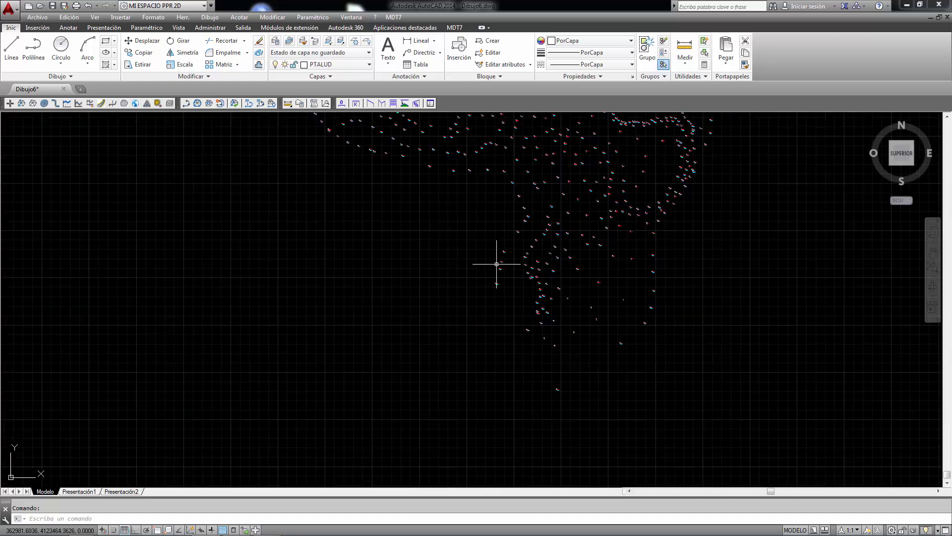
{"action": "left_click", "coordinate": [394, 16]}
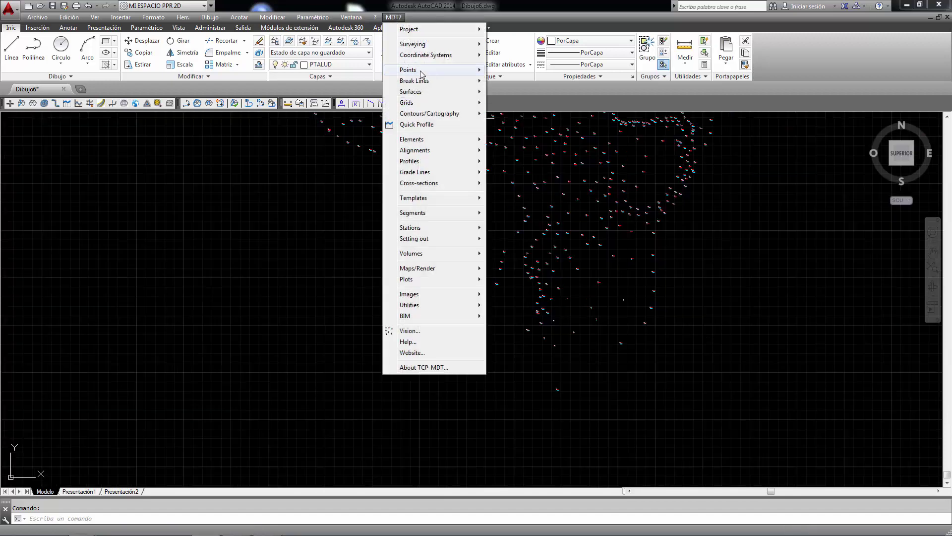
{"action": "mouse_move", "coordinate": [417, 70]}
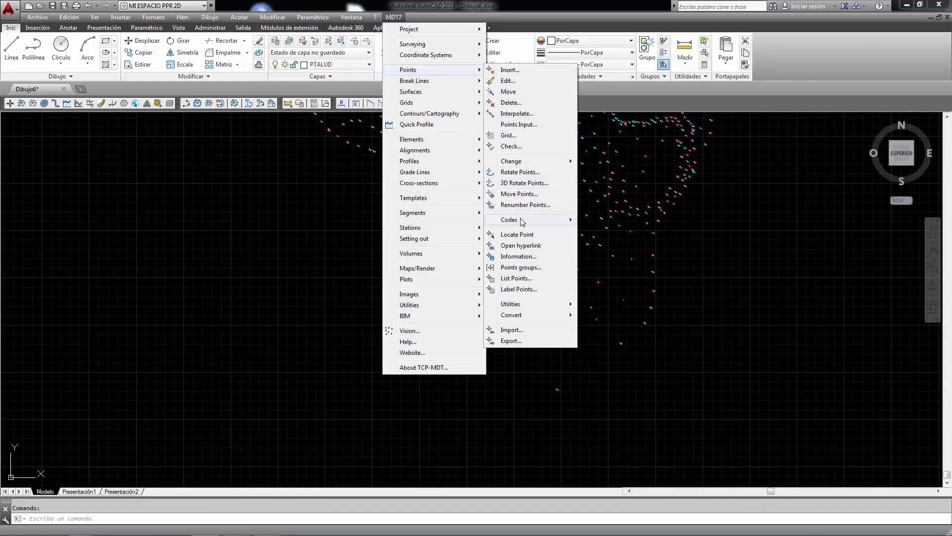
{"action": "mouse_move", "coordinate": [518, 220]}
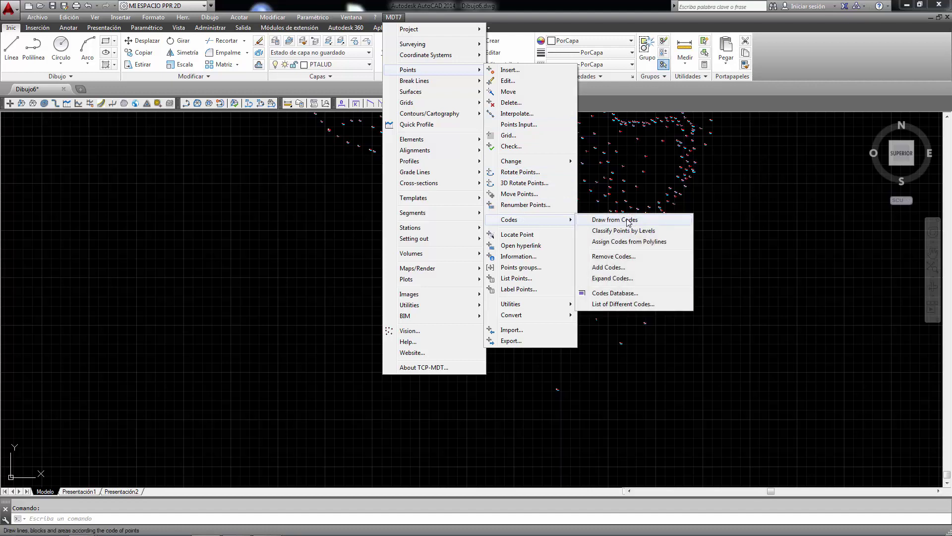
{"action": "left_click", "coordinate": [628, 220]}
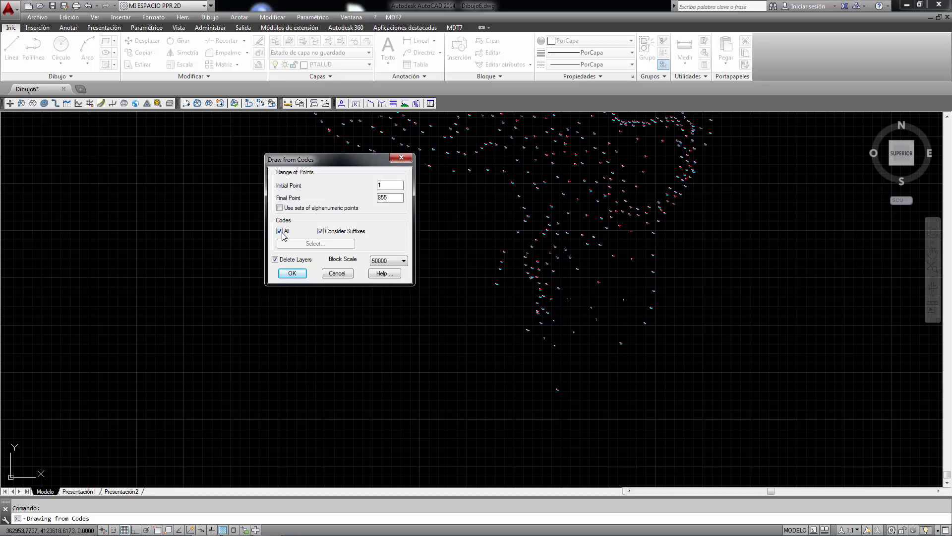
{"action": "left_click", "coordinate": [338, 273]}
Draw the lines from codes for points 1 to 855, using all codes, considering suffixes and deleting the existing layers
{"action": "left_click", "coordinate": [394, 17]}
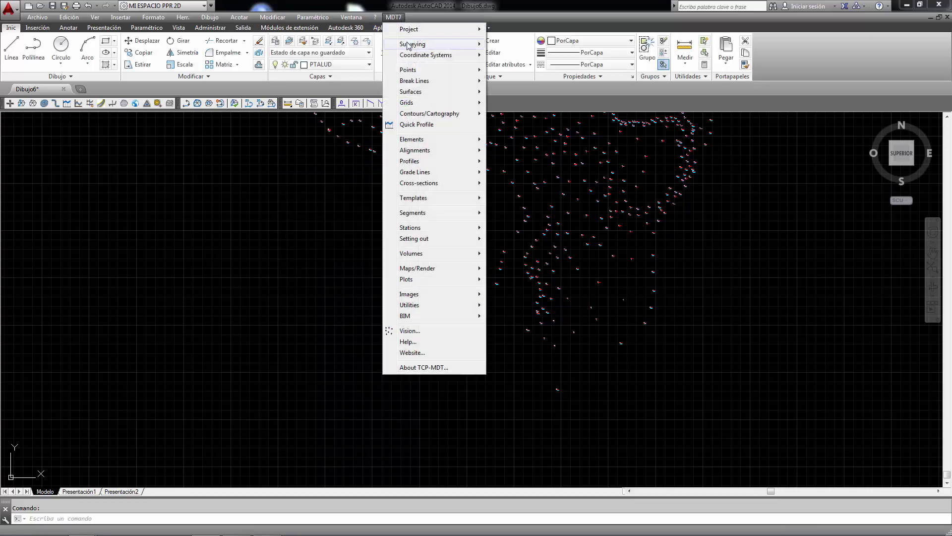
{"action": "mouse_move", "coordinate": [415, 70]}
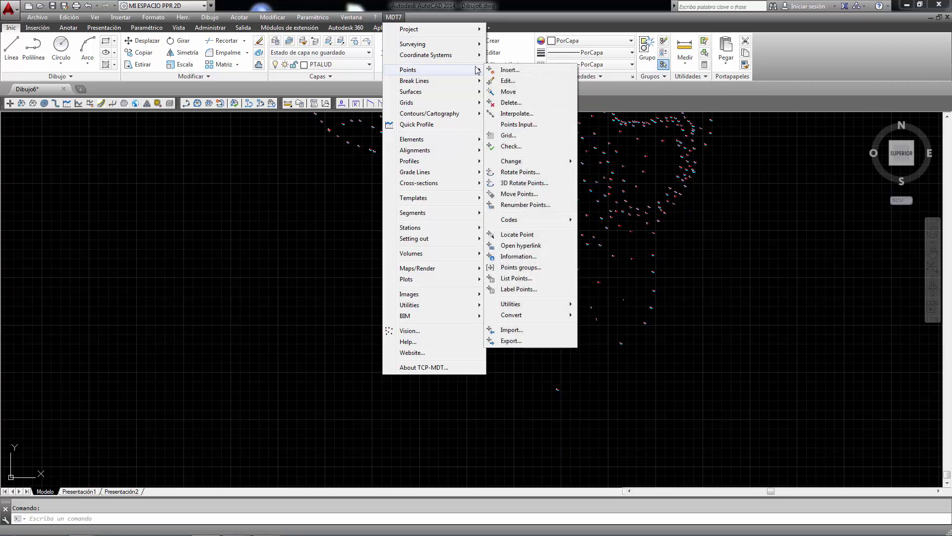
{"action": "mouse_move", "coordinate": [552, 220]}
{"action": "left_click", "coordinate": [615, 223]}
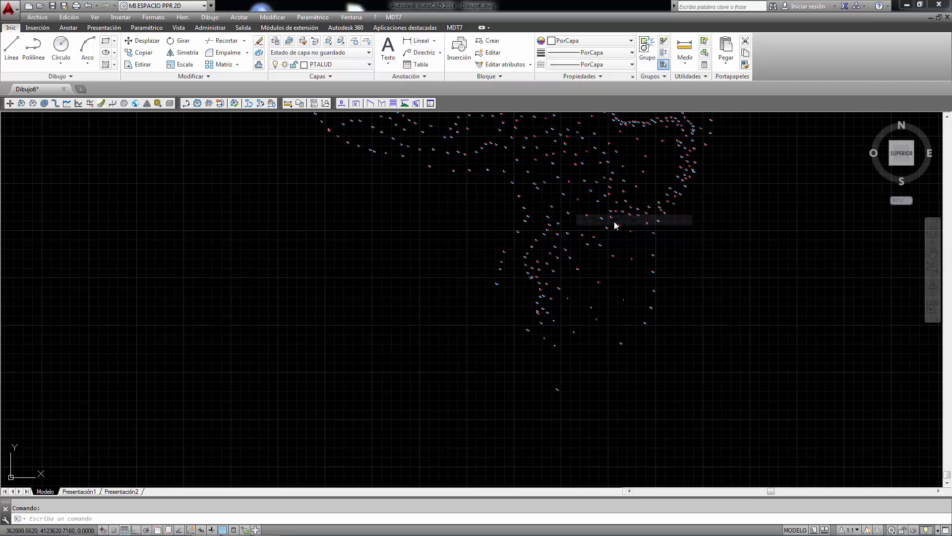
{"action": "left_click", "coordinate": [297, 274]}
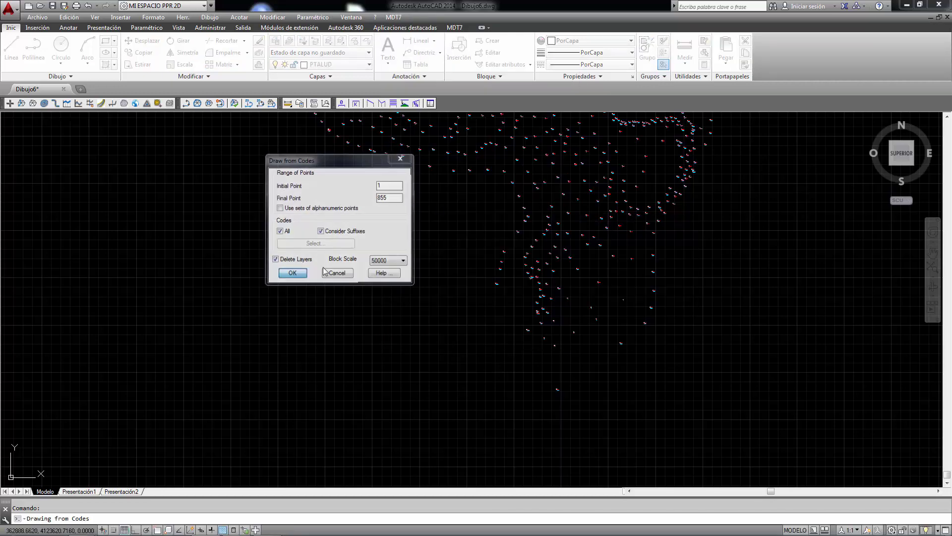
Examine the drawn break lines overall and check where they start and end against the points' code suffixes
{"action": "scroll", "coordinate": [501, 280], "scroll_direction": "down", "scroll_amount": 5}
{"action": "scroll", "coordinate": [494, 193], "scroll_direction": "up", "scroll_amount": 5}
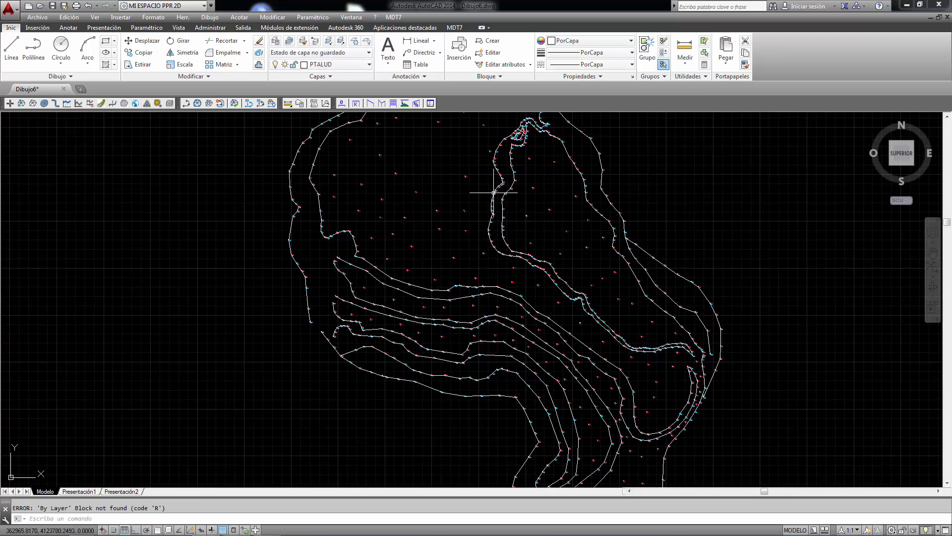
{"action": "scroll", "coordinate": [454, 226], "scroll_direction": "down", "scroll_amount": 4}
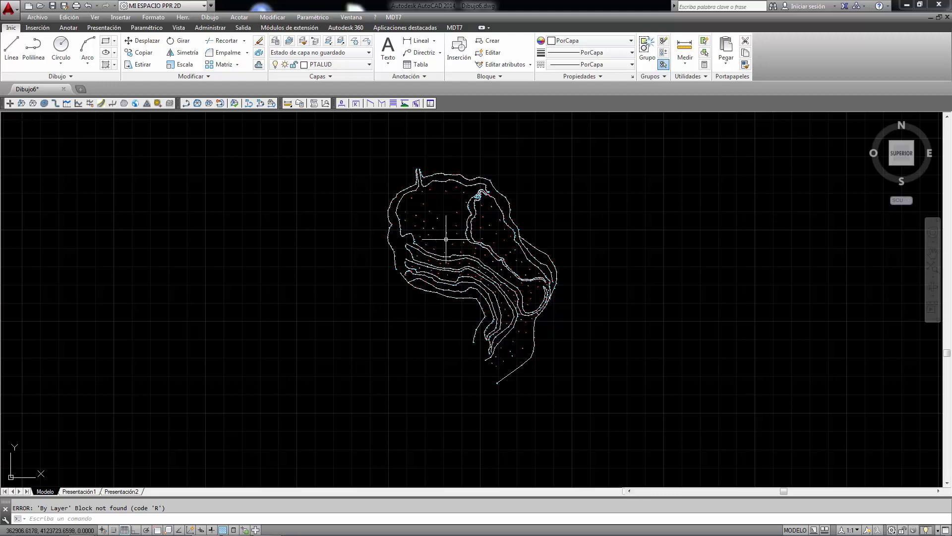
{"action": "scroll", "coordinate": [414, 255], "scroll_direction": "up", "scroll_amount": 4}
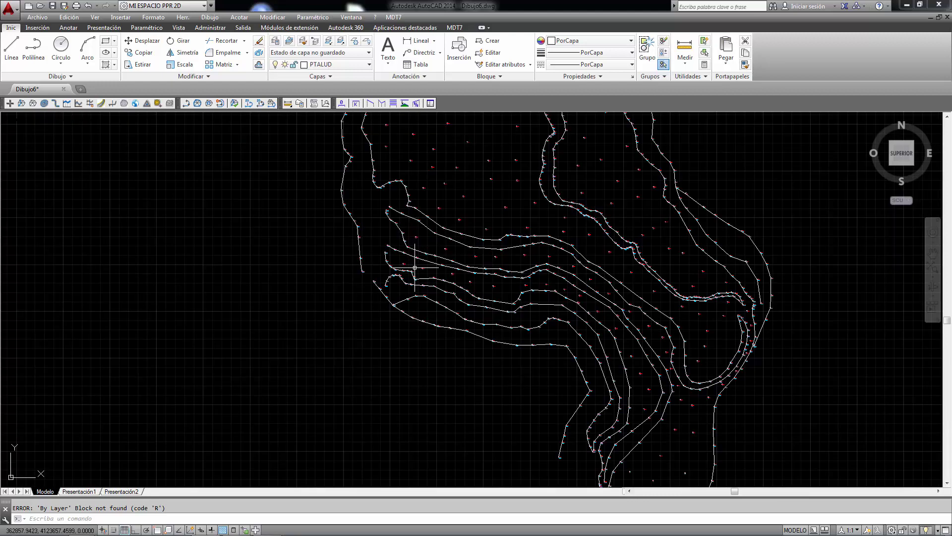
{"action": "scroll", "coordinate": [411, 262], "scroll_direction": "up", "scroll_amount": 4}
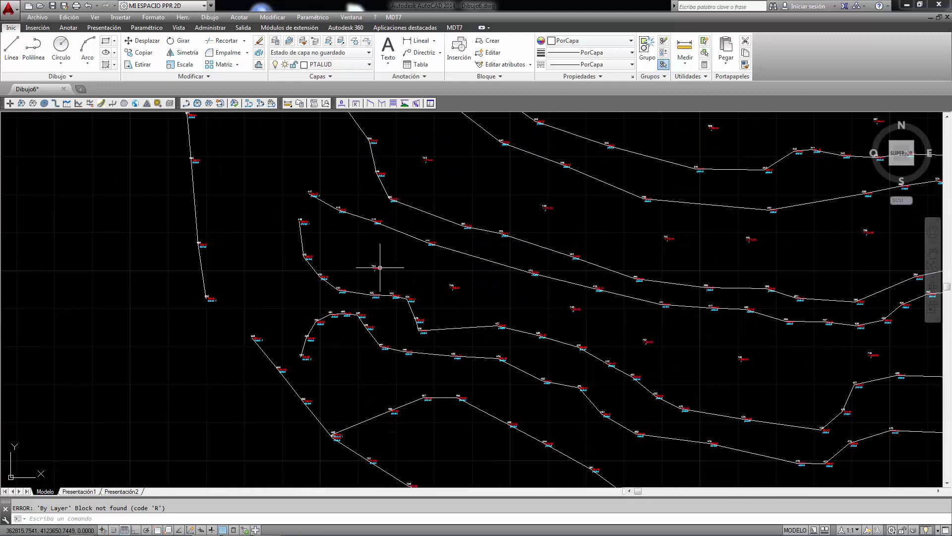
{"action": "scroll", "coordinate": [283, 276], "scroll_direction": "up", "scroll_amount": 2}
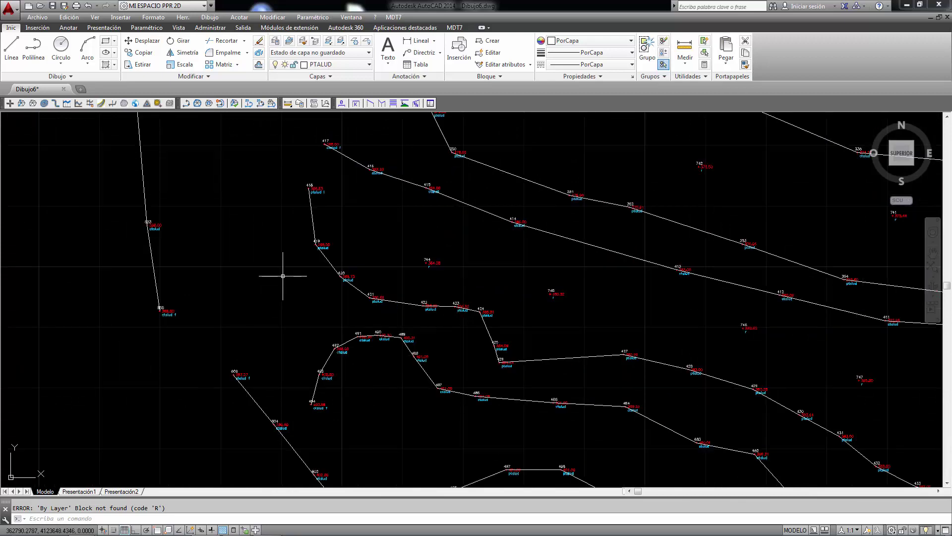
{"action": "scroll", "coordinate": [280, 268], "scroll_direction": "down", "scroll_amount": 4}
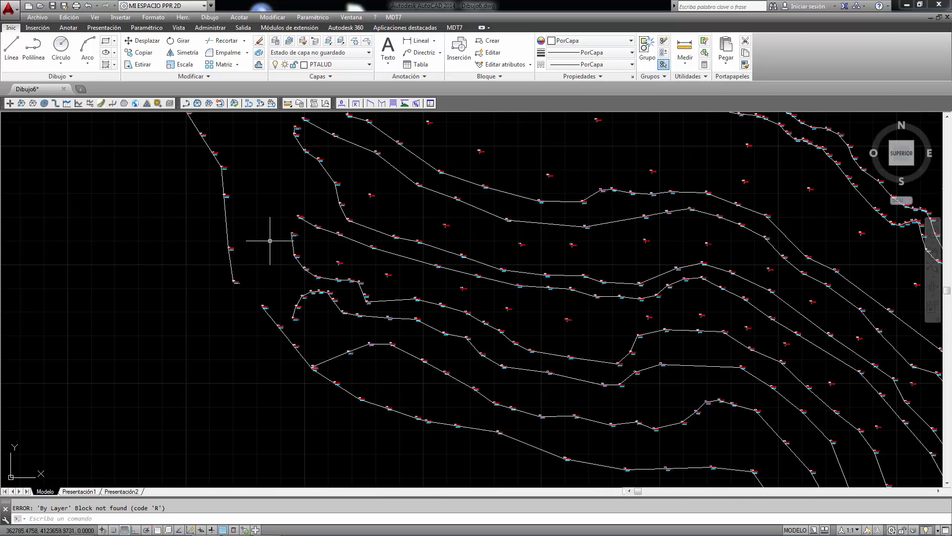
{"action": "scroll", "coordinate": [298, 295], "scroll_direction": "down", "scroll_amount": 2}
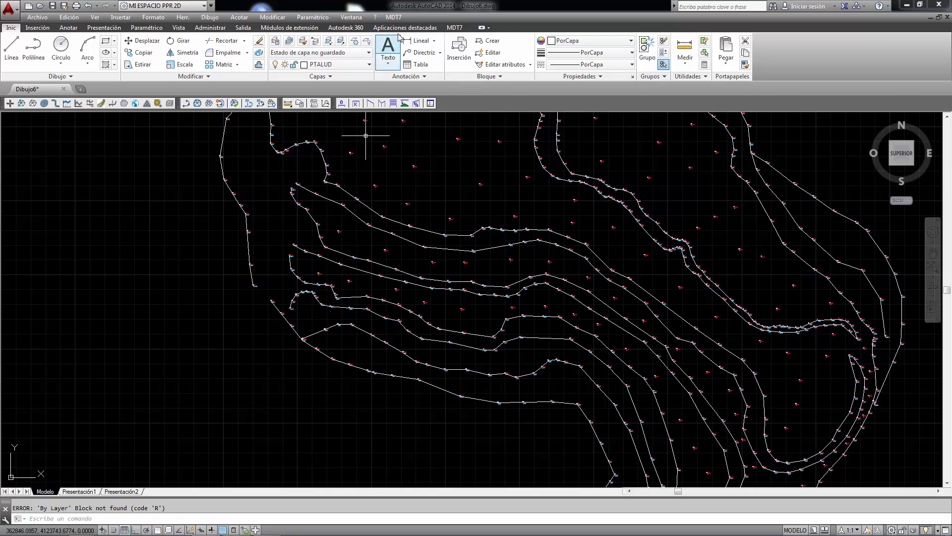
Set the colour of the CTALUD code to blue 150 in the code database
{"action": "left_click", "coordinate": [394, 17]}
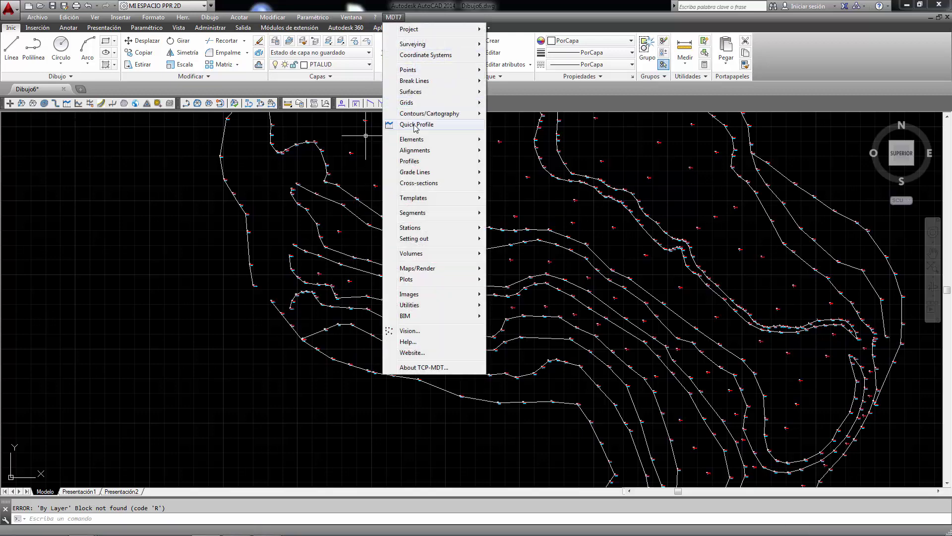
{"action": "mouse_move", "coordinate": [479, 70]}
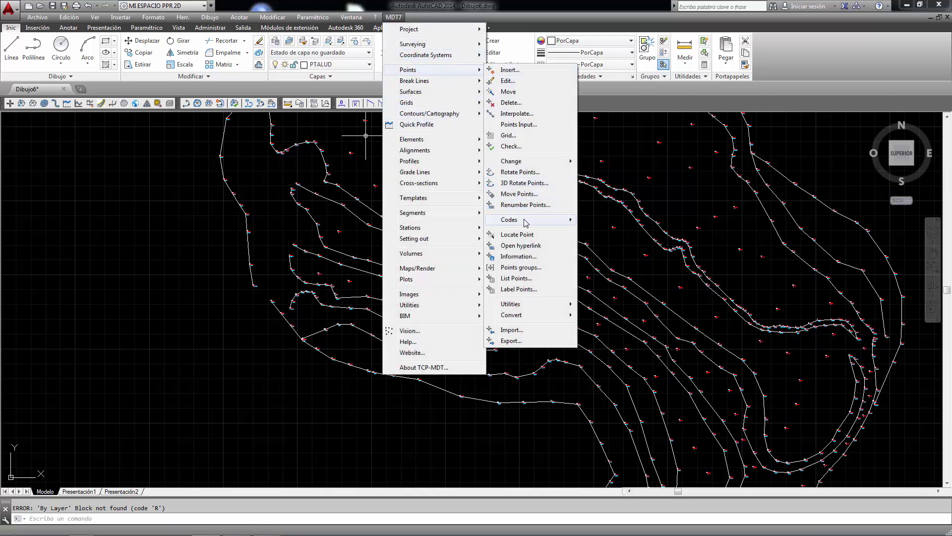
{"action": "mouse_move", "coordinate": [525, 220]}
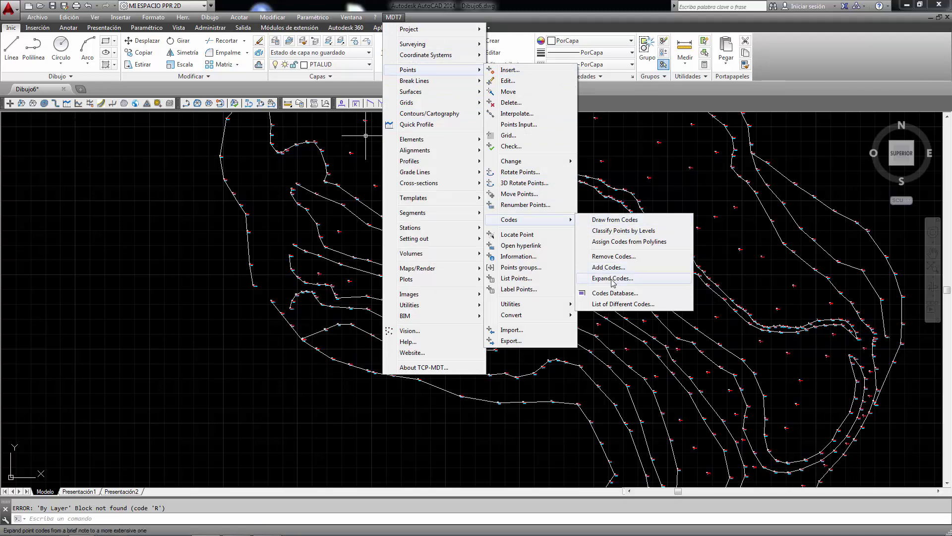
{"action": "left_click", "coordinate": [615, 294]}
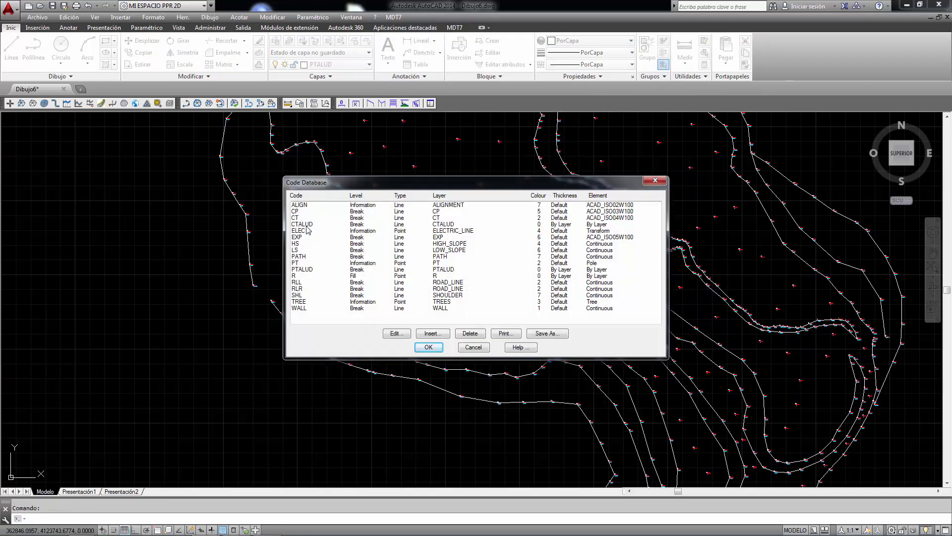
{"action": "left_click", "coordinate": [306, 224]}
{"action": "left_click", "coordinate": [397, 333]}
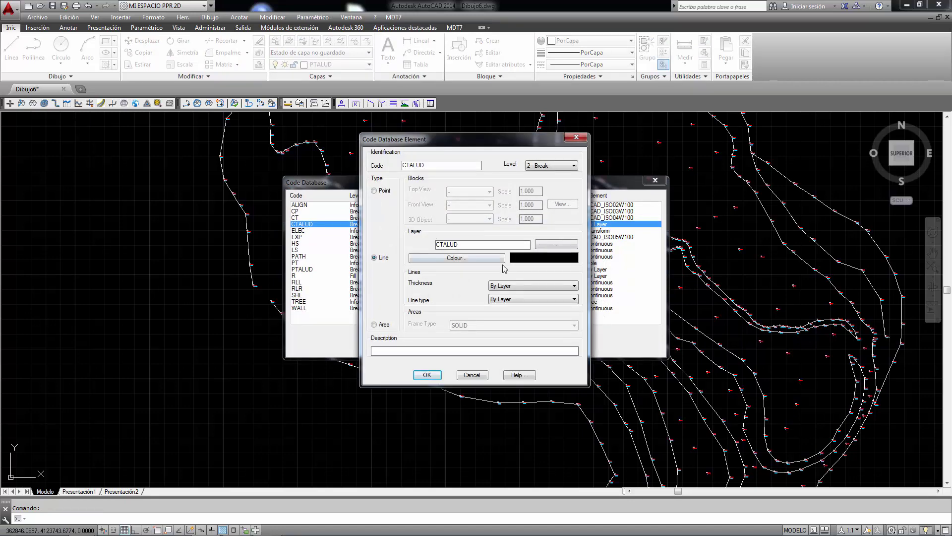
{"action": "left_click", "coordinate": [545, 258]}
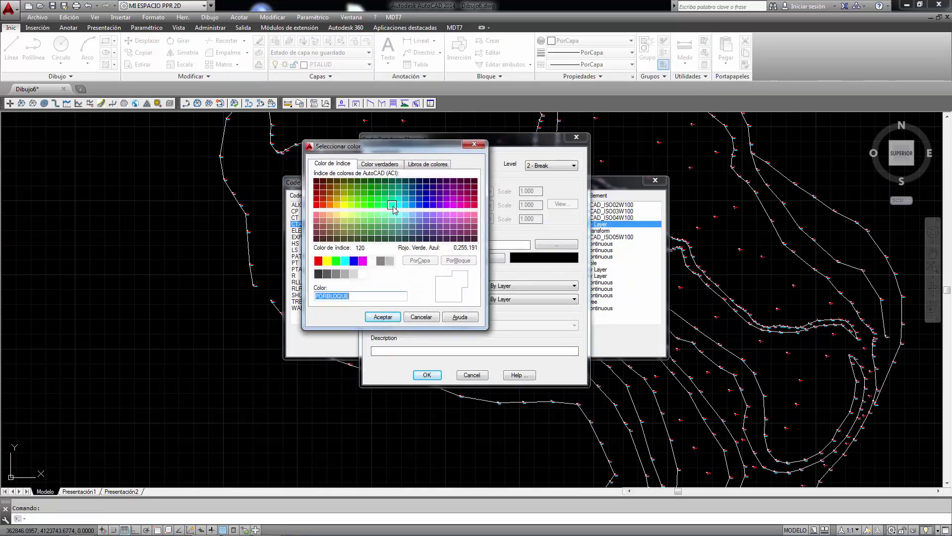
{"action": "left_click", "coordinate": [413, 204]}
{"action": "left_click", "coordinate": [383, 317]}
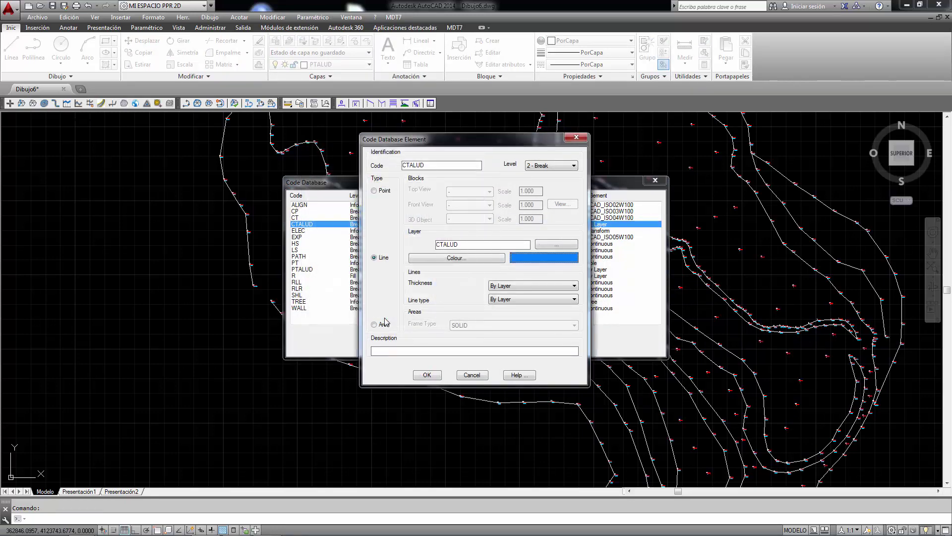
{"action": "left_click", "coordinate": [427, 375]}
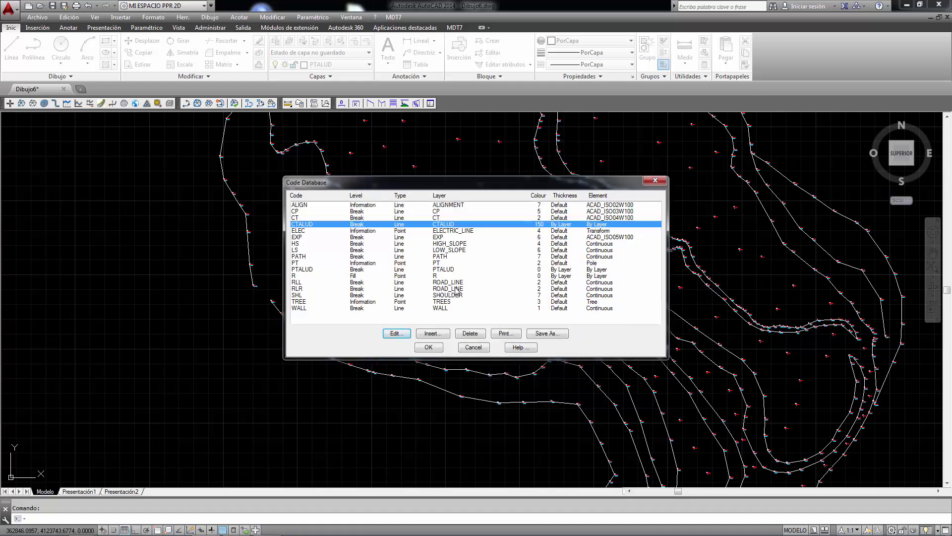
Set the PTALUD code to magenta with the LÍNEAS_OCULTAS line type and save the code database
{"action": "left_click", "coordinate": [324, 269]}
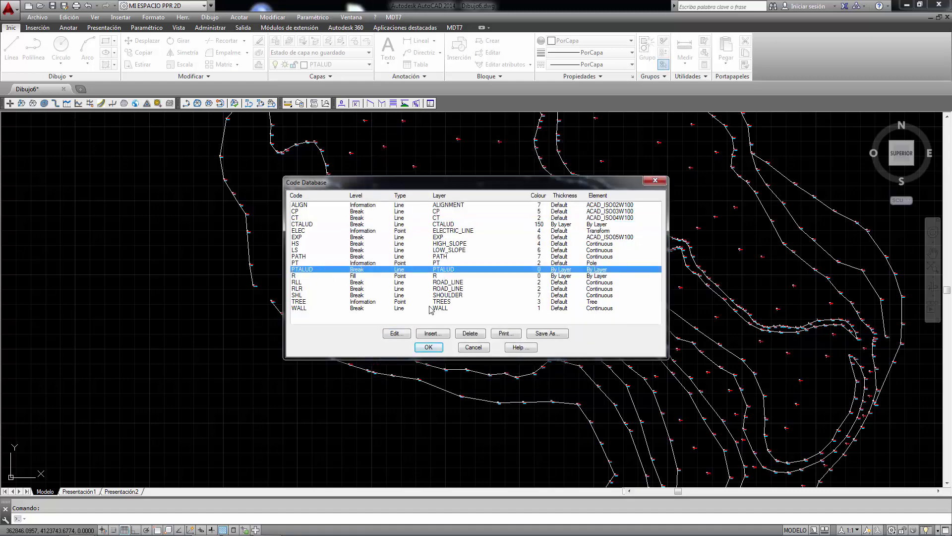
{"action": "left_click", "coordinate": [396, 333]}
{"action": "left_click", "coordinate": [456, 257]}
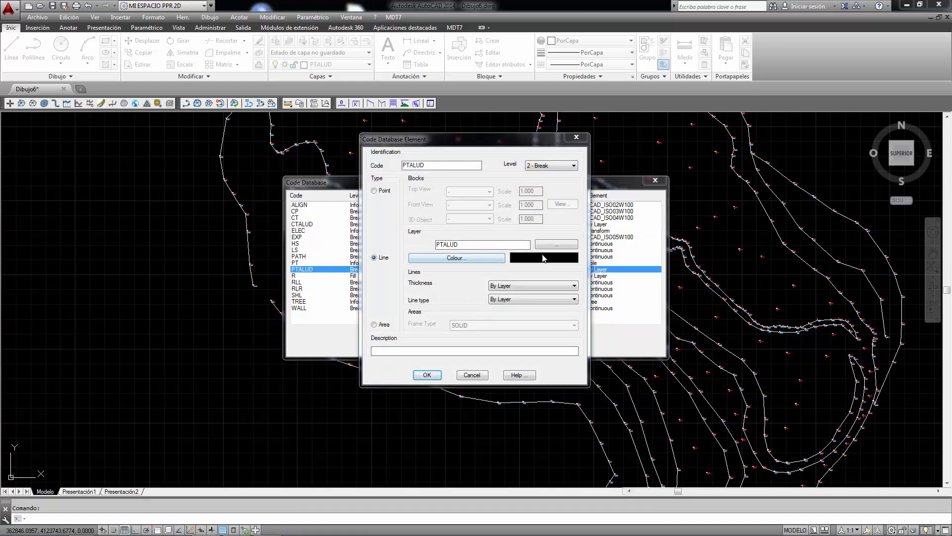
{"action": "left_click", "coordinate": [363, 261]}
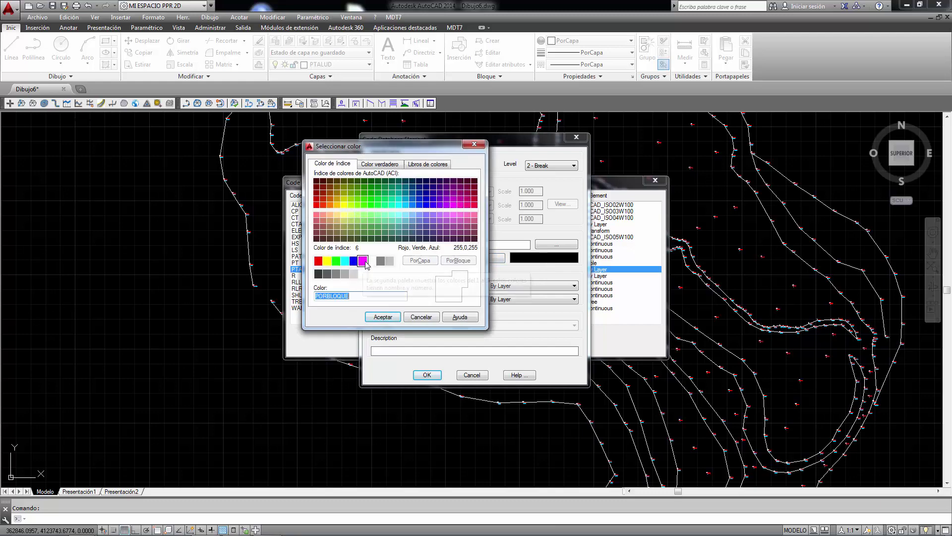
{"action": "left_click", "coordinate": [382, 317]}
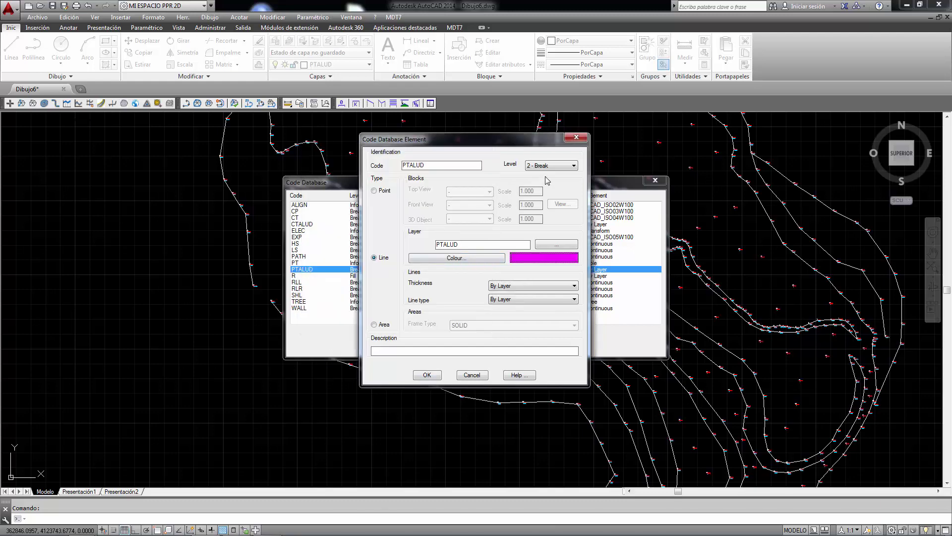
{"action": "left_click", "coordinate": [553, 299]}
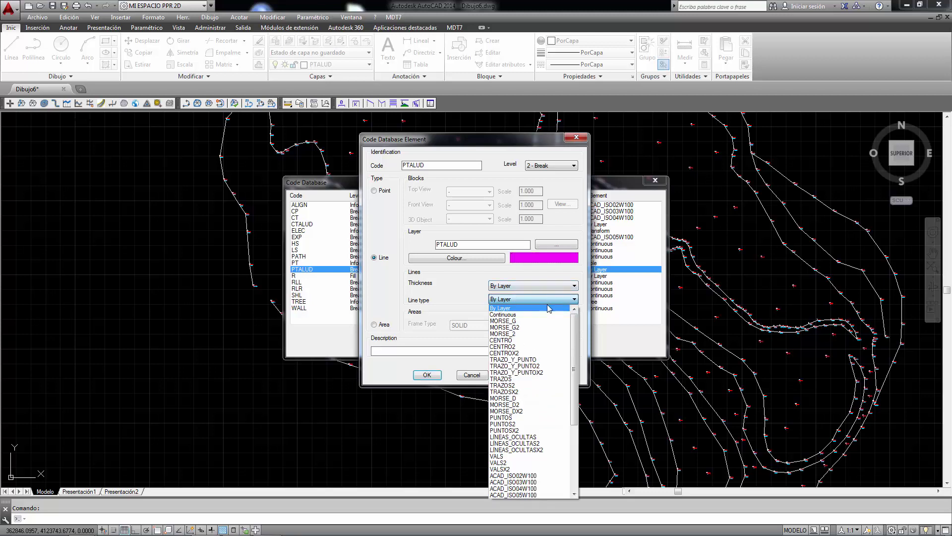
{"action": "left_click", "coordinate": [527, 436]}
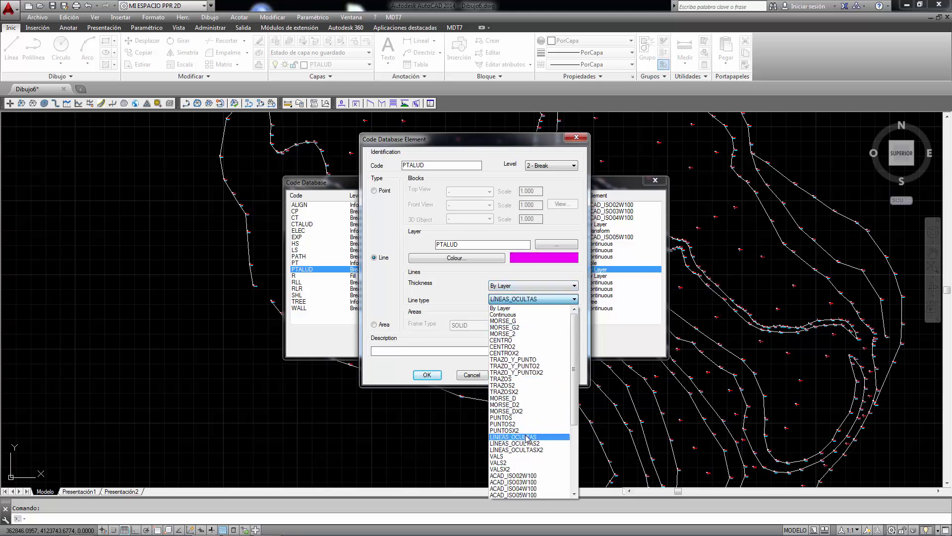
{"action": "left_click", "coordinate": [425, 375]}
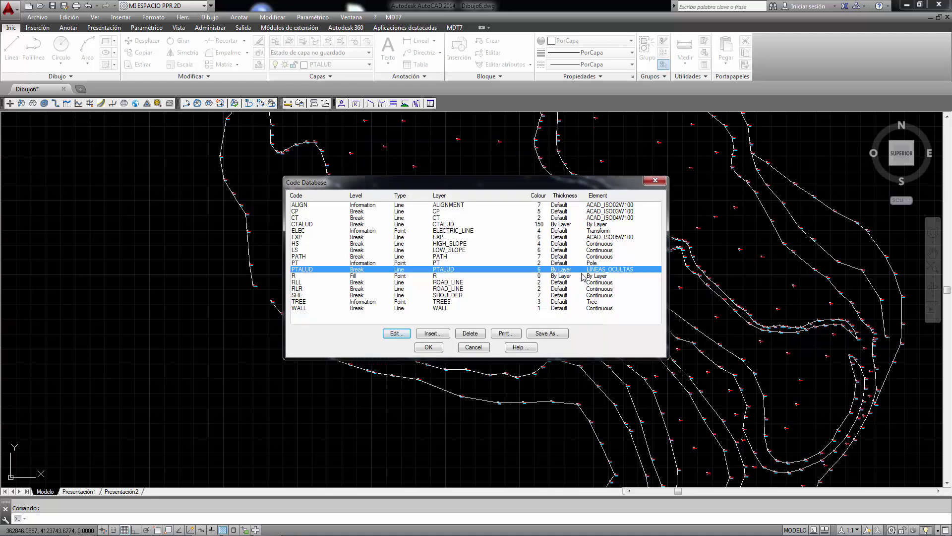
{"action": "left_click", "coordinate": [429, 347]}
Set up a point import in generic NXYZ format that replaces the existing points, classifies them by levels and draws from codes
{"action": "scroll", "coordinate": [544, 263], "scroll_direction": "down", "scroll_amount": 5}
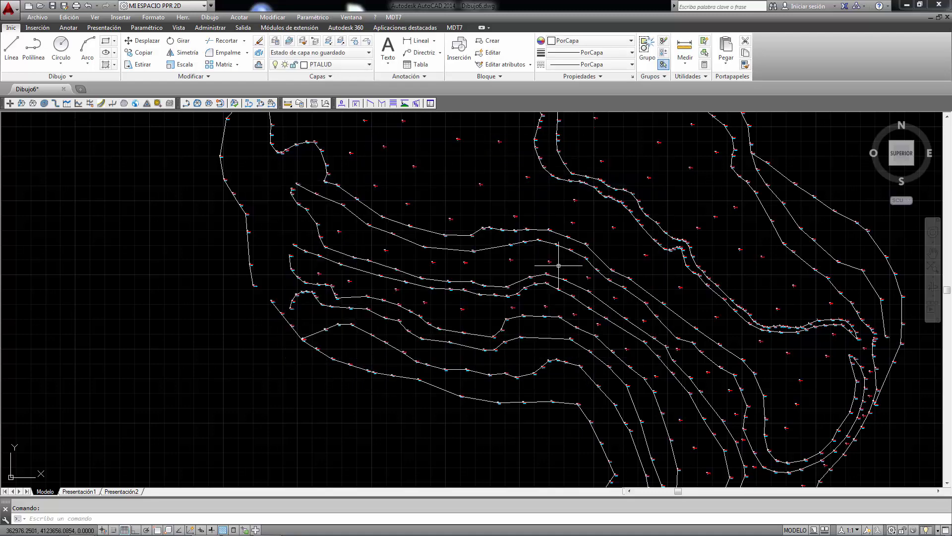
{"action": "scroll", "coordinate": [543, 263], "scroll_direction": "up", "scroll_amount": 2}
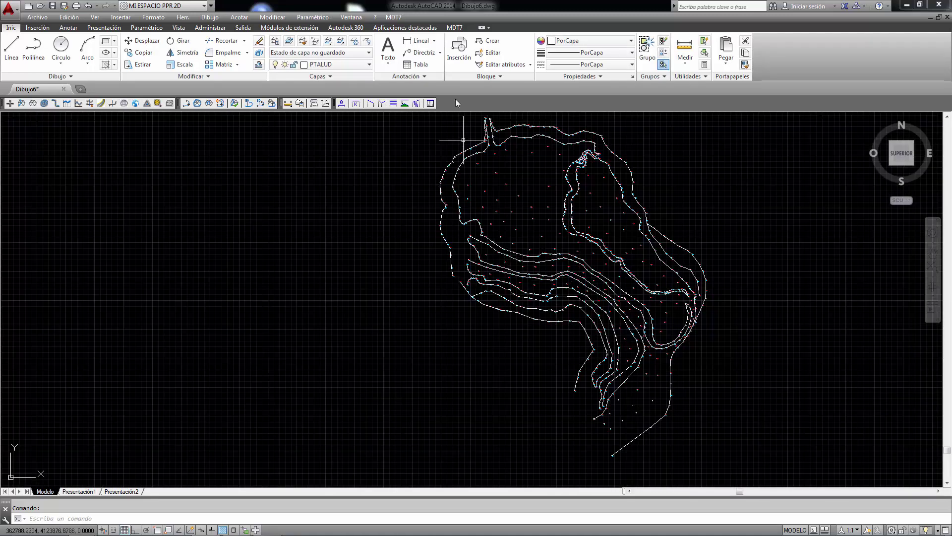
{"action": "left_click", "coordinate": [394, 18]}
{"action": "mouse_move", "coordinate": [416, 70]}
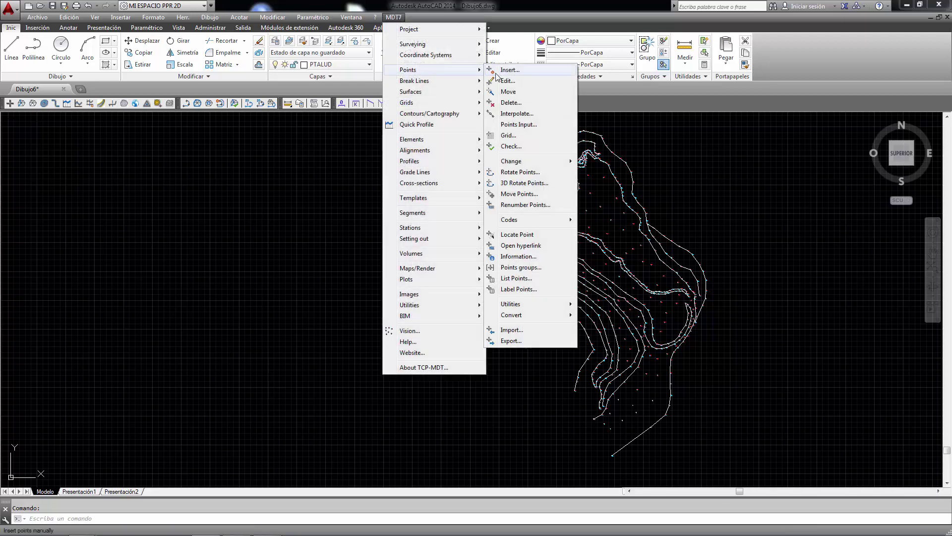
{"action": "mouse_move", "coordinate": [509, 219]}
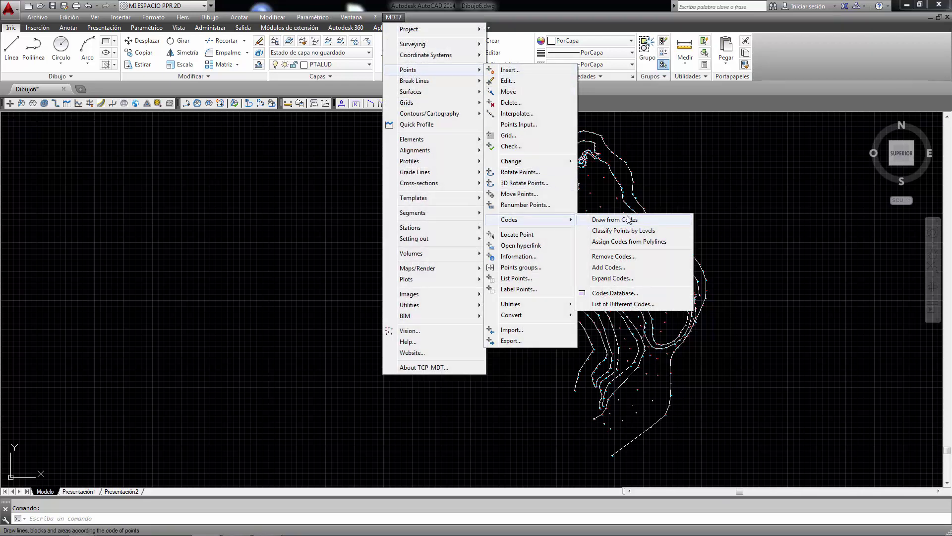
{"action": "left_click", "coordinate": [511, 330]}
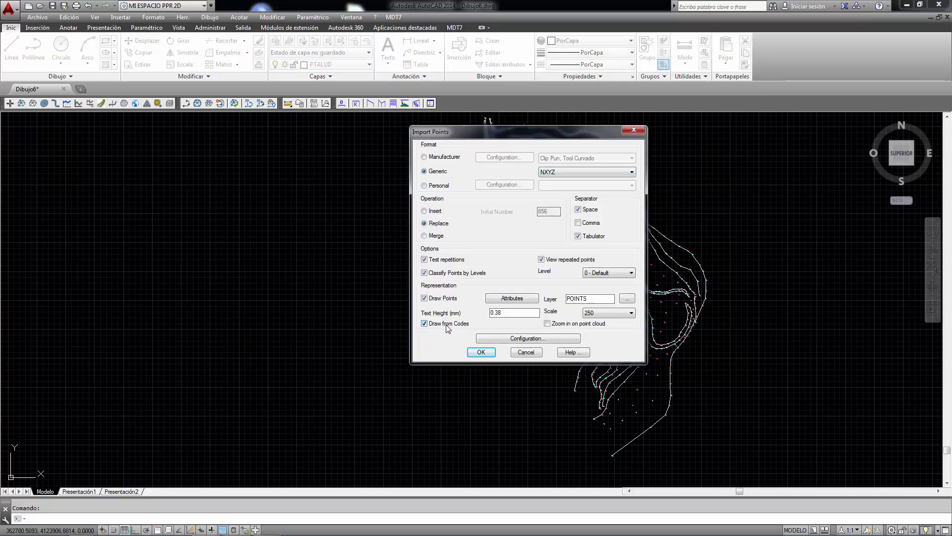
{"action": "left_click", "coordinate": [481, 353]}
{"action": "left_click", "coordinate": [472, 297]}
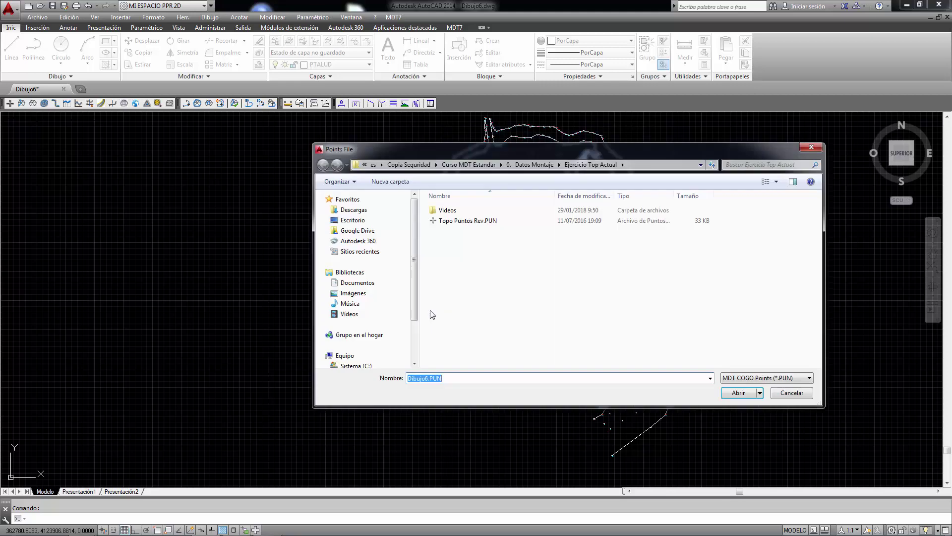
List all file types and import the points from Lev Actual por Codigos.txt
{"action": "left_click", "coordinate": [767, 378]}
{"action": "left_click", "coordinate": [755, 397]}
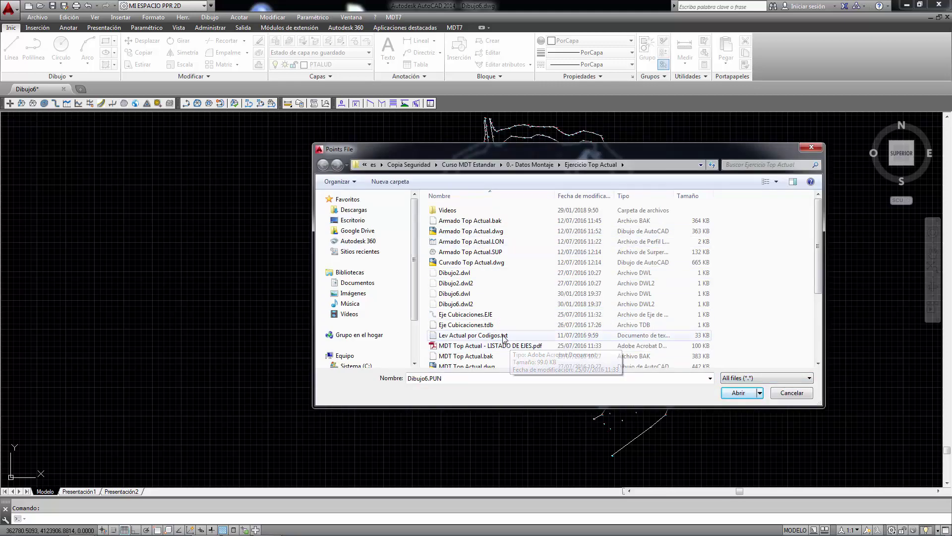
{"action": "left_click", "coordinate": [570, 335]}
{"action": "left_click", "coordinate": [746, 392]}
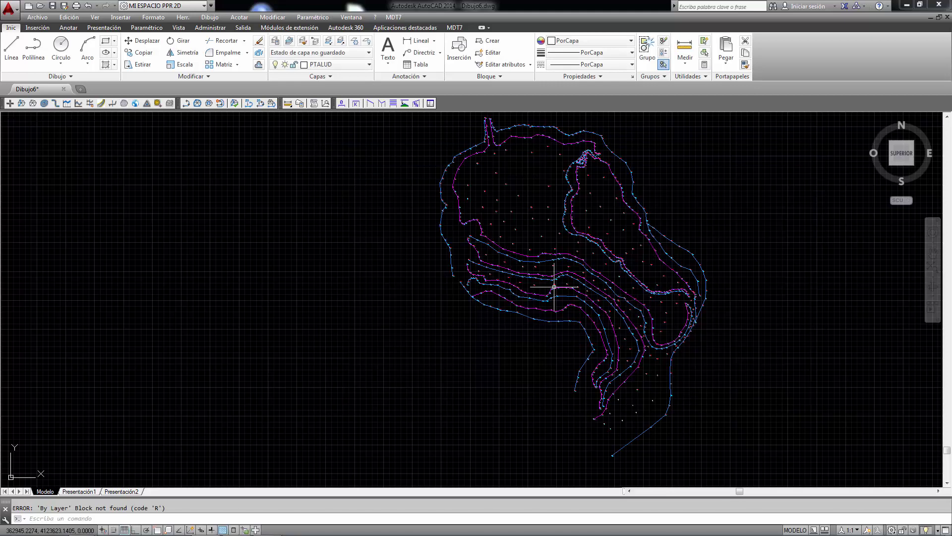
Examine the redrawn break lines and show the properties of the magenta PTALUD polyline along the survey's northern edge
{"action": "scroll", "coordinate": [523, 373], "scroll_direction": "up", "scroll_amount": 6}
{"action": "scroll", "coordinate": [534, 334], "scroll_direction": "down", "scroll_amount": 6}
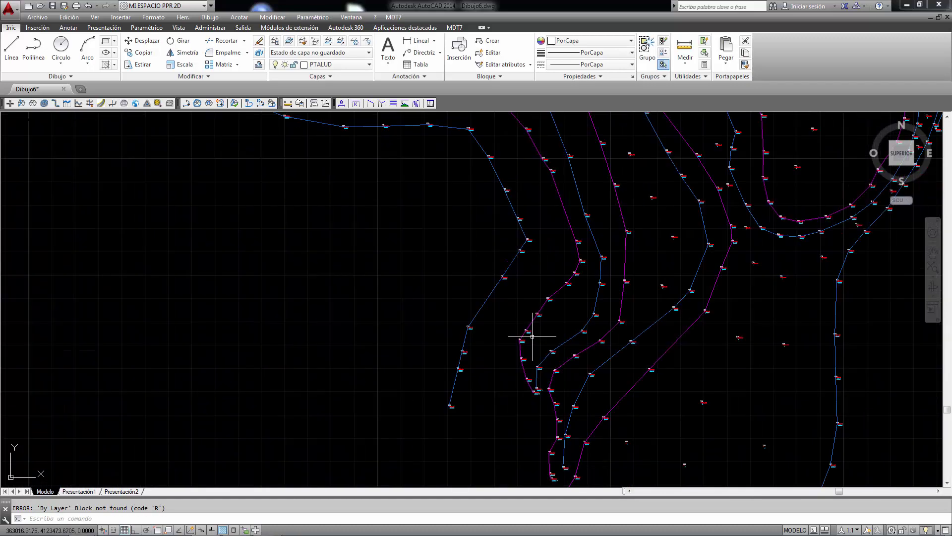
{"action": "left_click", "coordinate": [933, 267]}
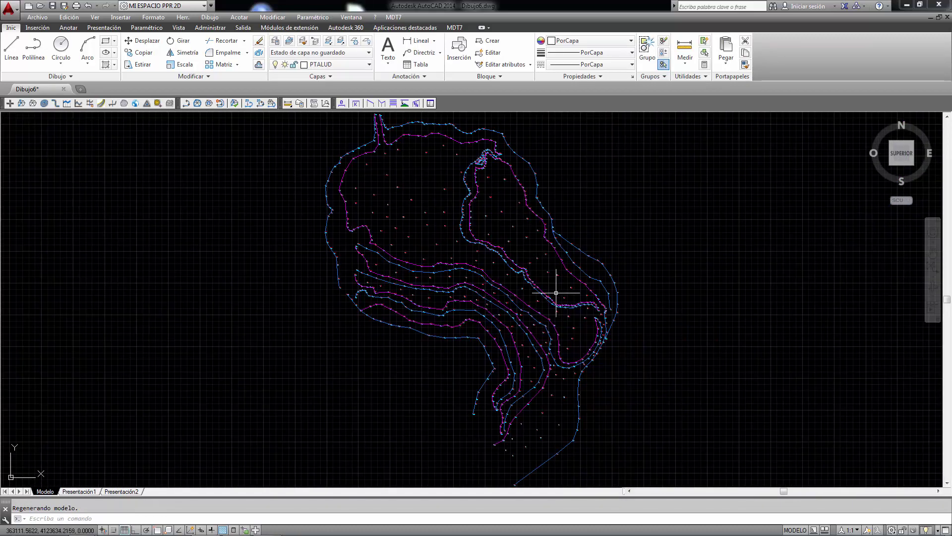
{"action": "scroll", "coordinate": [552, 270], "scroll_direction": "up", "scroll_amount": 6}
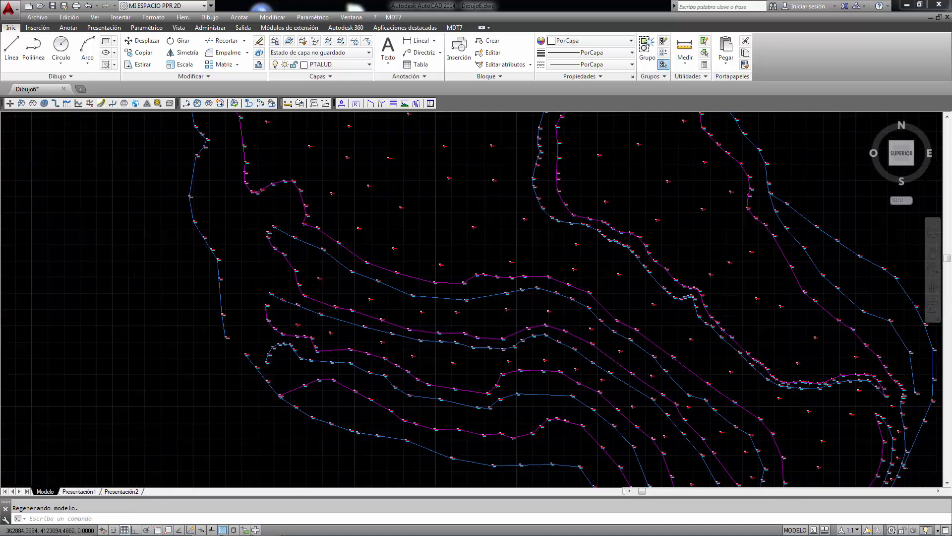
{"action": "scroll", "coordinate": [483, 255], "scroll_direction": "down", "scroll_amount": 6}
{"action": "scroll", "coordinate": [483, 255], "scroll_direction": "up", "scroll_amount": 5}
{"action": "left_click", "coordinate": [489, 196]}
{"action": "right_click", "coordinate": [489, 197]}
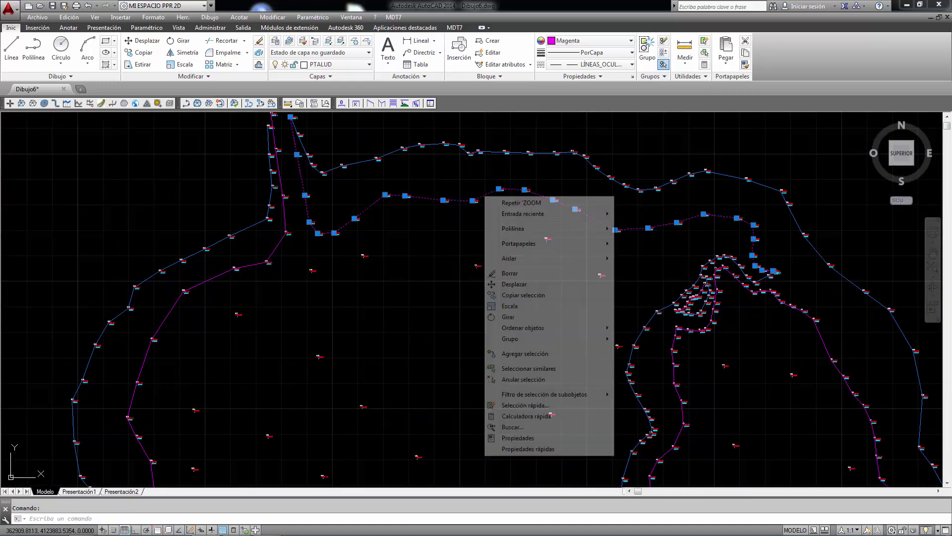
{"action": "left_click", "coordinate": [516, 424]}
Step through the first vertices of the PTALUD polyline in its properties, close the properties and deselect the polyline
{"action": "left_click", "coordinate": [455, 263]}
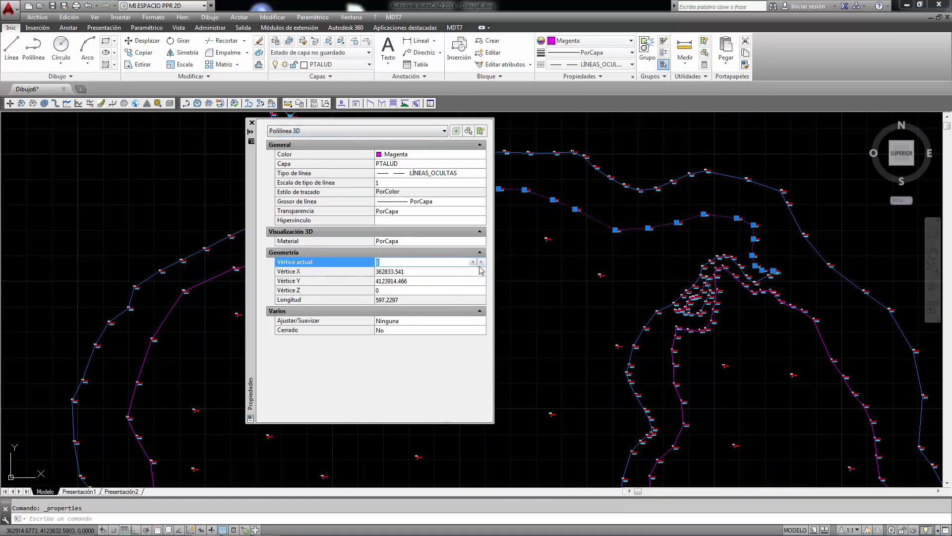
{"action": "left_click", "coordinate": [480, 262]}
{"action": "left_click", "coordinate": [481, 262]}
{"action": "left_click", "coordinate": [481, 261]}
{"action": "left_click", "coordinate": [480, 262]}
{"action": "left_click", "coordinate": [251, 123]}
{"action": "key", "text": "Escape"}
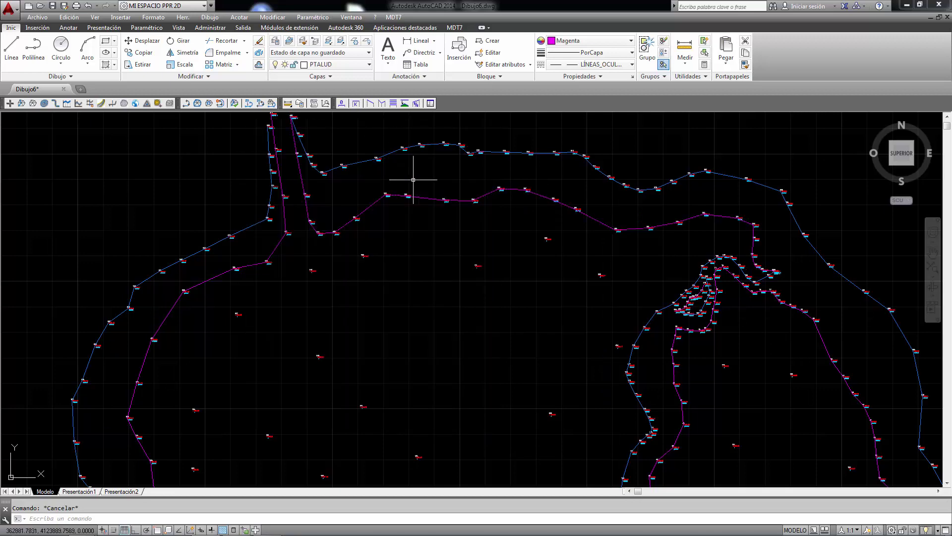
Change the survey points to a larger scale, modifying the stations' scale as well
{"action": "left_click", "coordinate": [394, 17]}
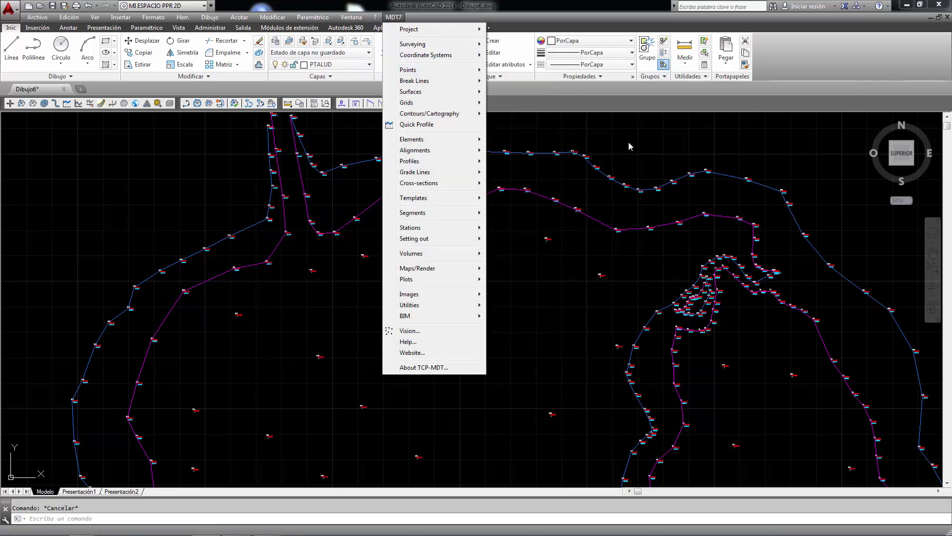
{"action": "mouse_move", "coordinate": [436, 70]}
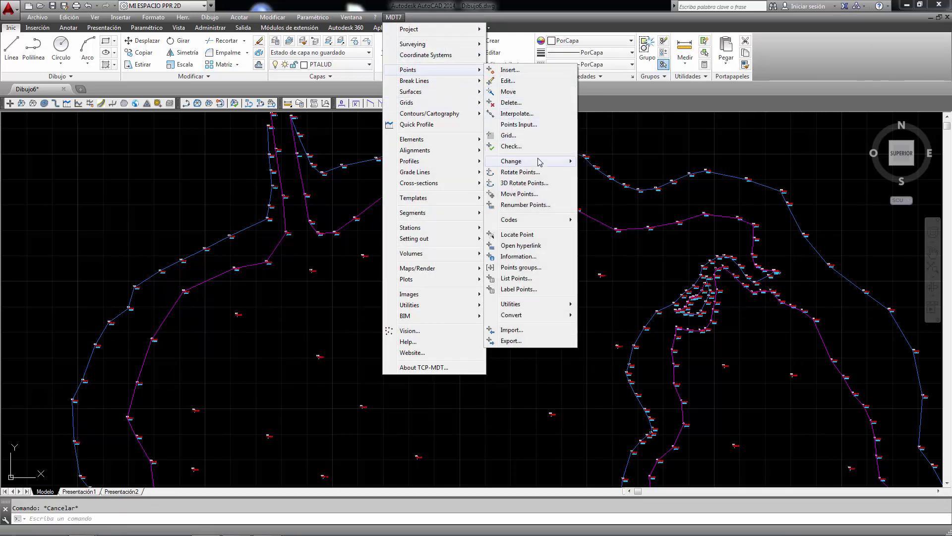
{"action": "mouse_move", "coordinate": [538, 162]}
{"action": "left_click", "coordinate": [611, 220]}
{"action": "left_click", "coordinate": [542, 250]}
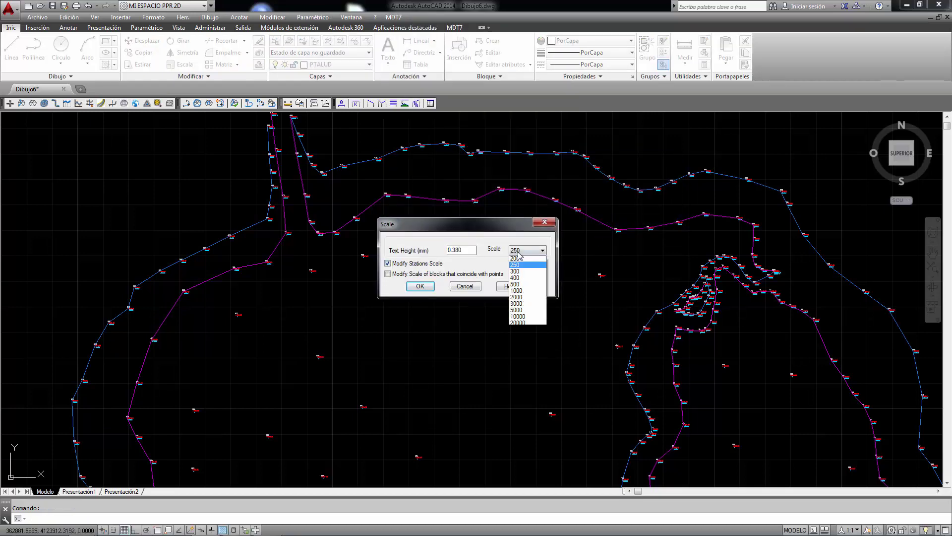
{"action": "left_click", "coordinate": [521, 299]}
{"action": "left_click", "coordinate": [420, 286]}
Zoom the drawing to review the survey with its rescaled points
{"action": "scroll", "coordinate": [485, 270], "scroll_direction": "down", "scroll_amount": 8}
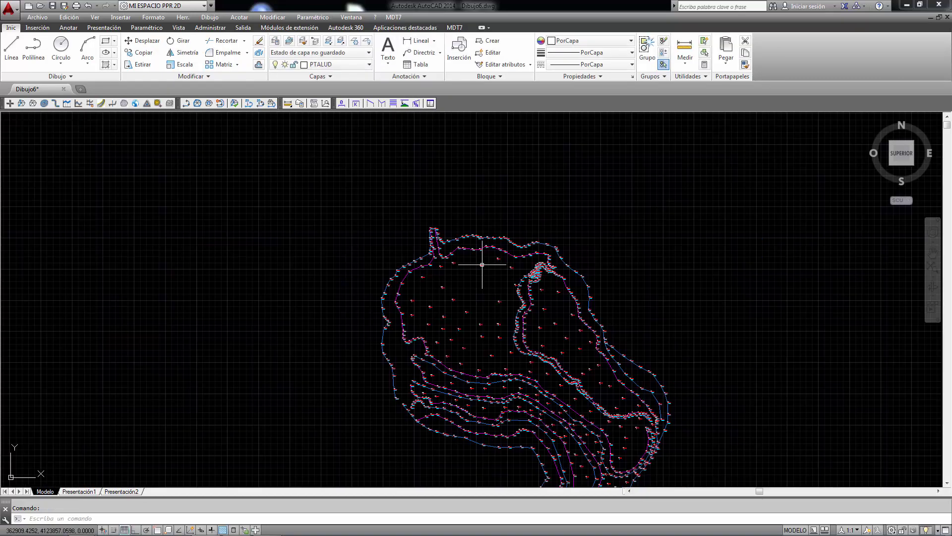
{"action": "scroll", "coordinate": [480, 314], "scroll_direction": "up", "scroll_amount": 3}
{"action": "type", "text": "z"}
{"action": "key", "text": "Return"}
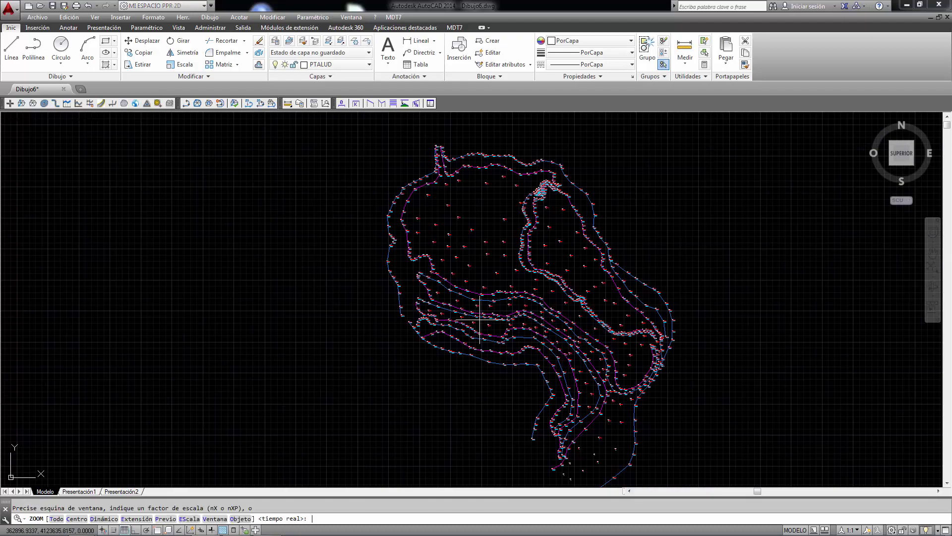